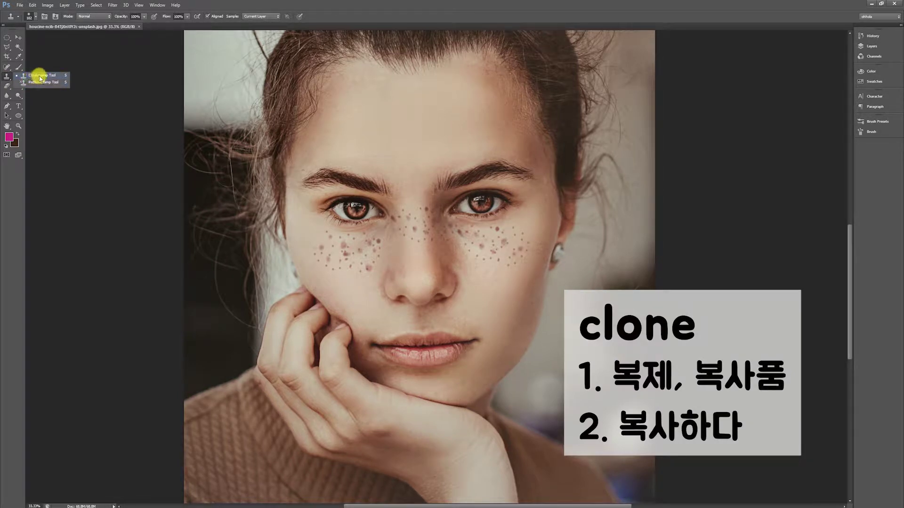
- Select a large freckle on the cheek below the eye with the Elliptical Marquee and fill it with a sampled skin colour
left_click(53, 76)
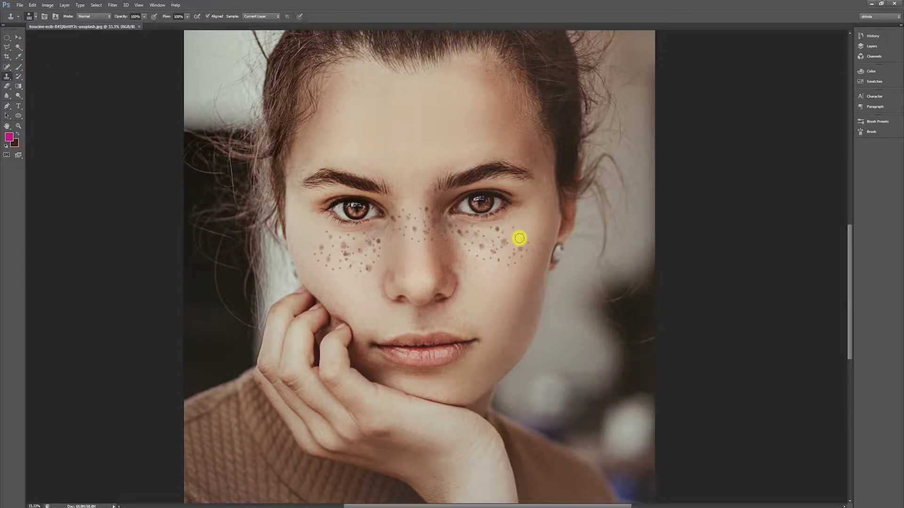
left_click(541, 253, "alt")
key("m")
scroll(513, 258, "up", 3)
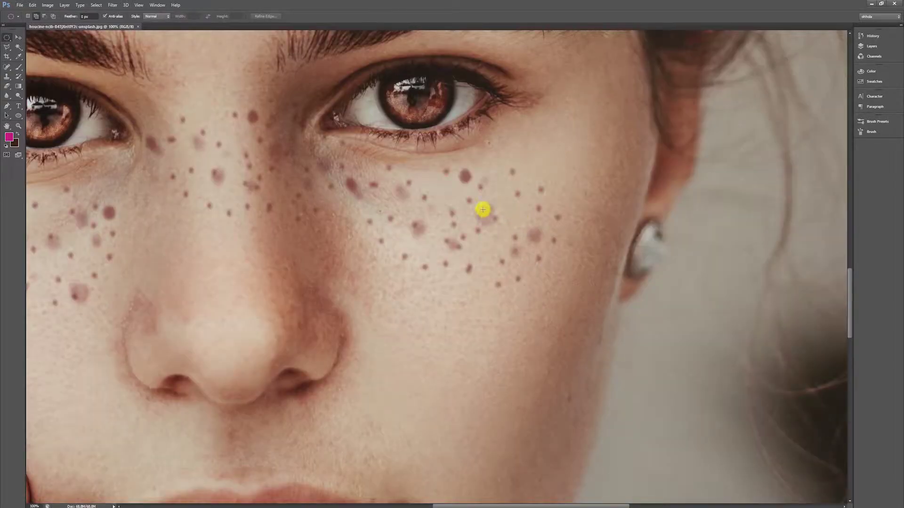
left_click_drag(475, 203, 498, 227)
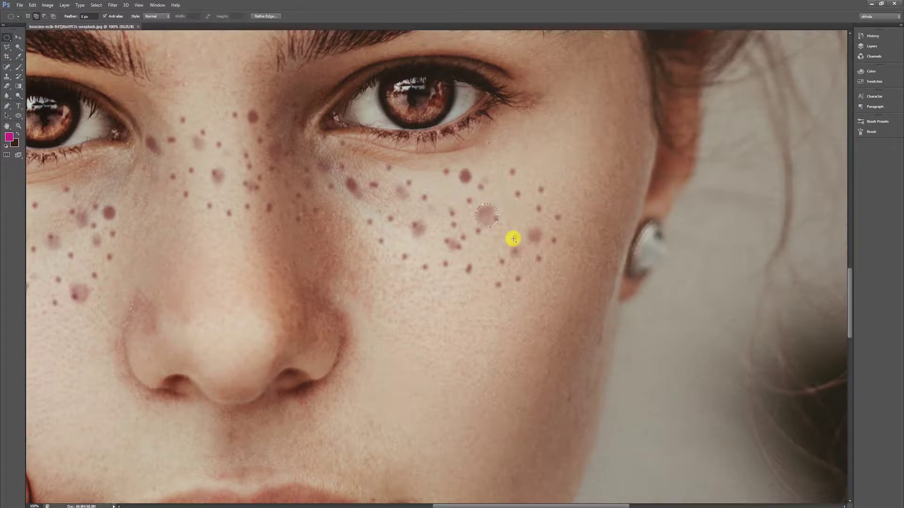
key("shift+F5")
left_click(497, 247)
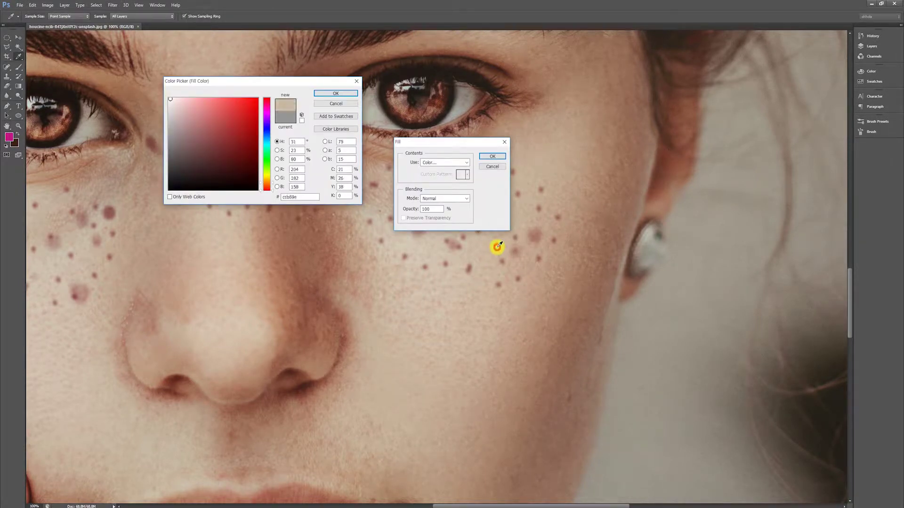
key("Return")
key("Return")
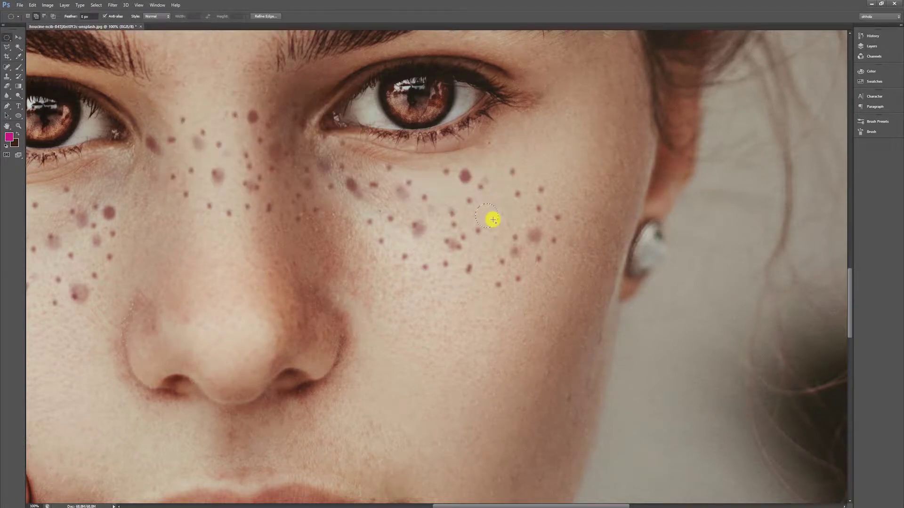
- Deselect the filled patch and sample a skin tone beside it as the foreground colour
key("ctrl+d")
key("ctrl+plus")
key("ctrl+plus")
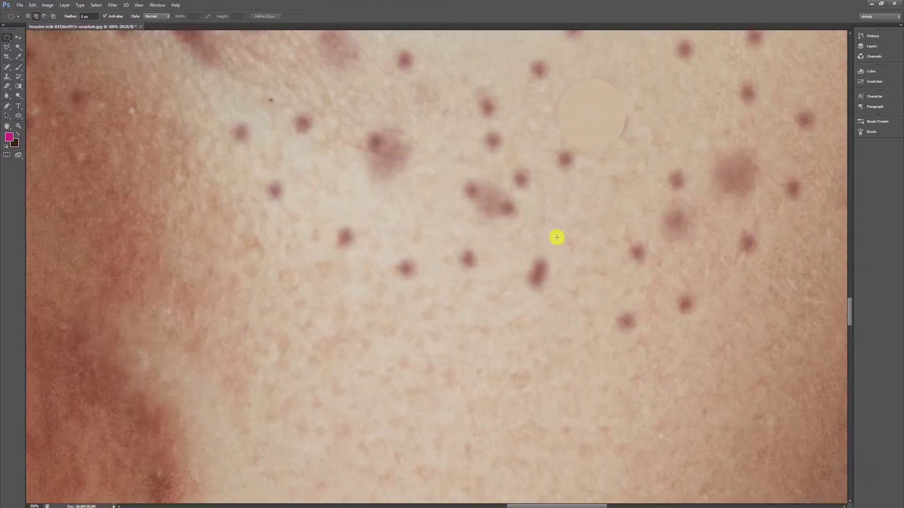
left_click_drag(658, 121, 512, 172)
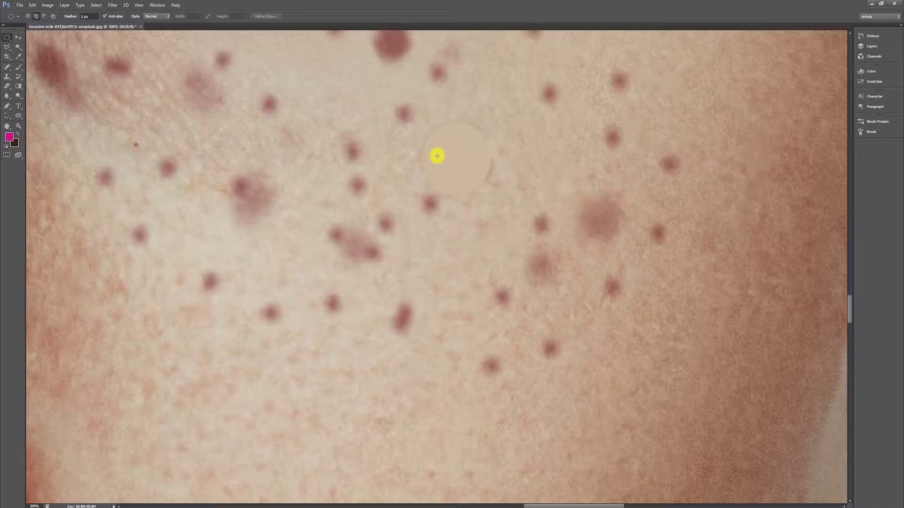
key("i")
left_click(443, 182)
key("ctrl+minus")
key("ctrl+minus")
key("ctrl+minus")
key("ctrl+minus")
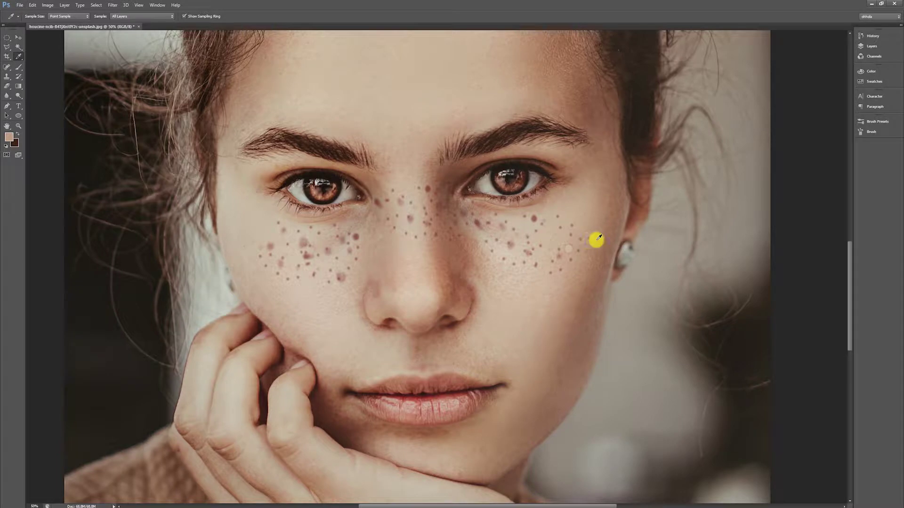
- Show the document's history and revert the portrait to its Open state
left_click(157, 5)
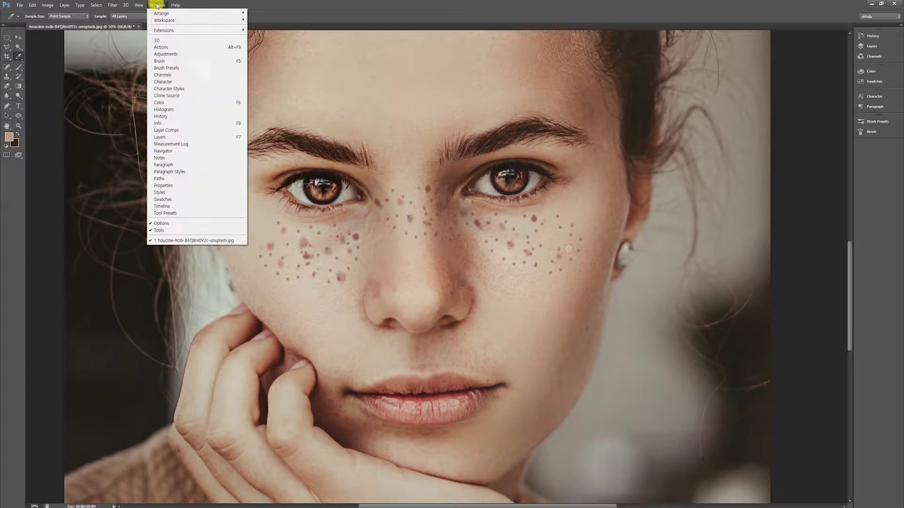
left_click(161, 117)
left_click(19, 38)
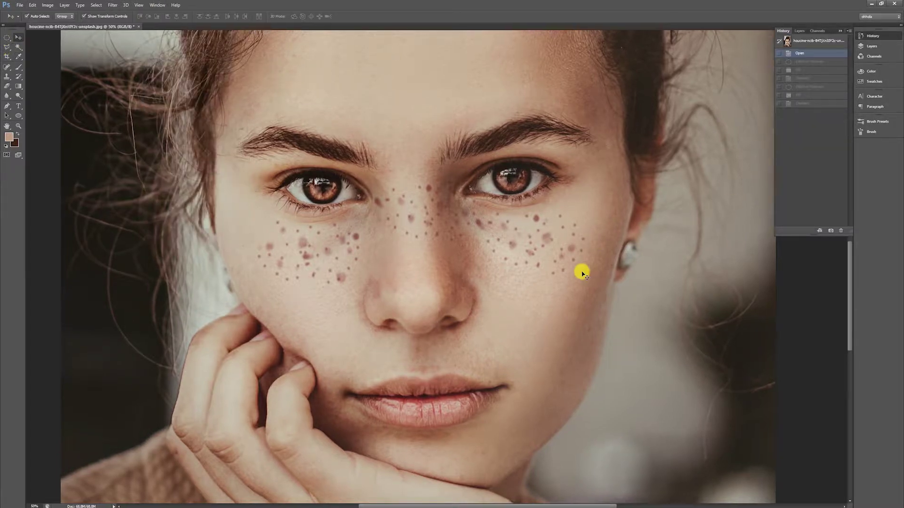
- Examine the freckles below the eye at several magnifications, ending with a 200% view of the freckled cheek
key("ctrl+plus")
key("ctrl+plus")
key("ctrl+plus")
left_click_drag(611, 235, 399, 294)
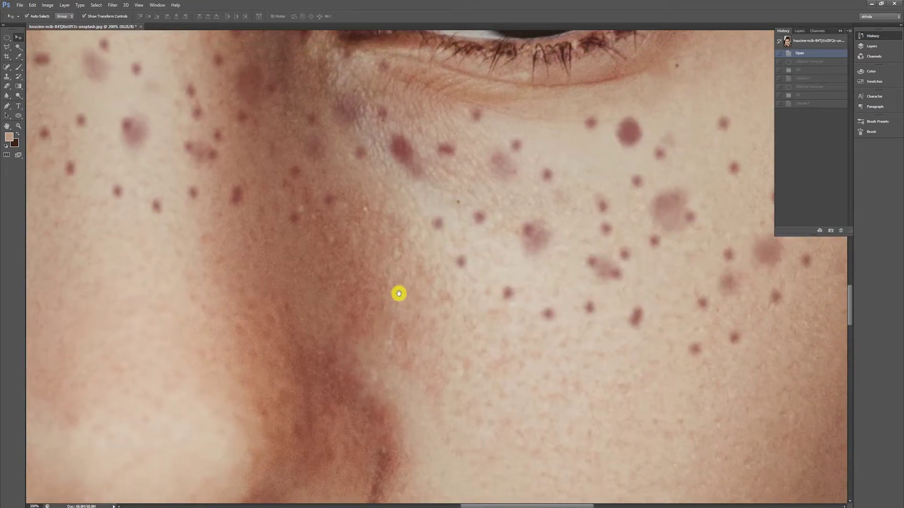
key("ctrl+minus")
key("ctrl+minus")
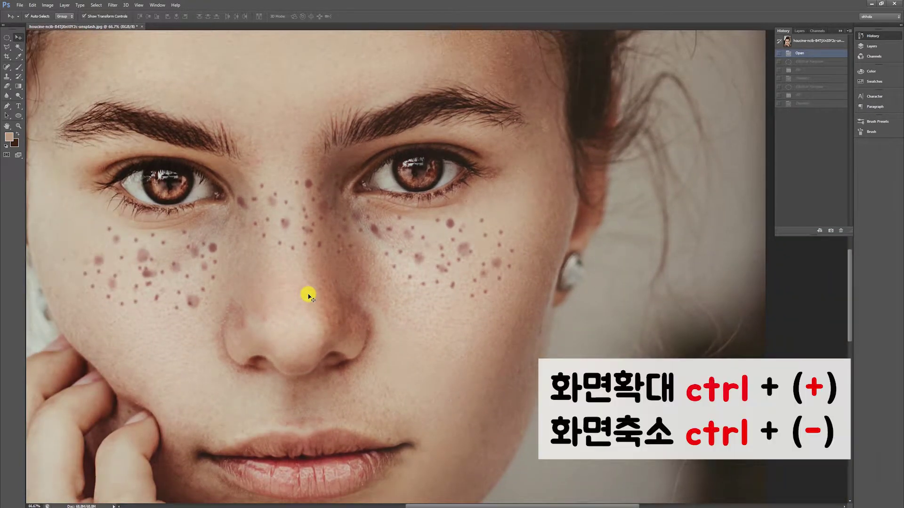
key("ctrl+plus")
key("ctrl+plus")
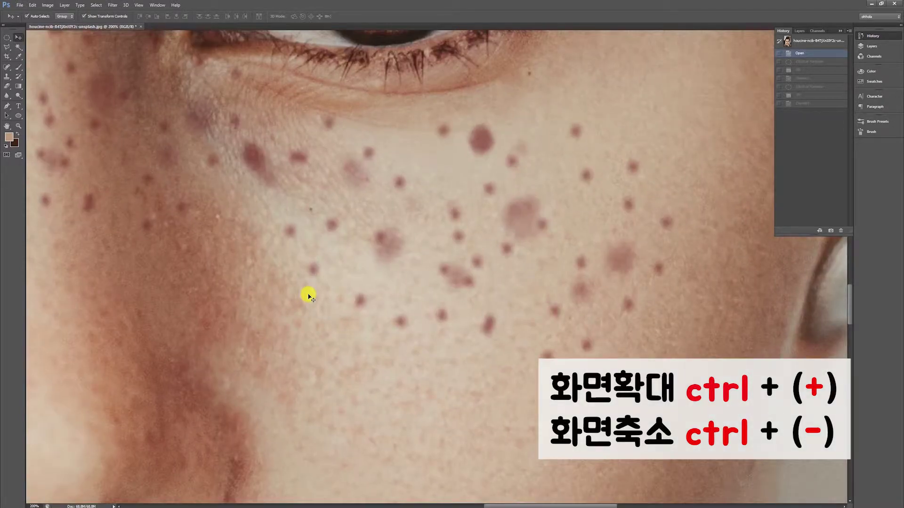
key("ctrl+minus")
key("ctrl+minus")
key("ctrl+minus")
key("ctrl+minus")
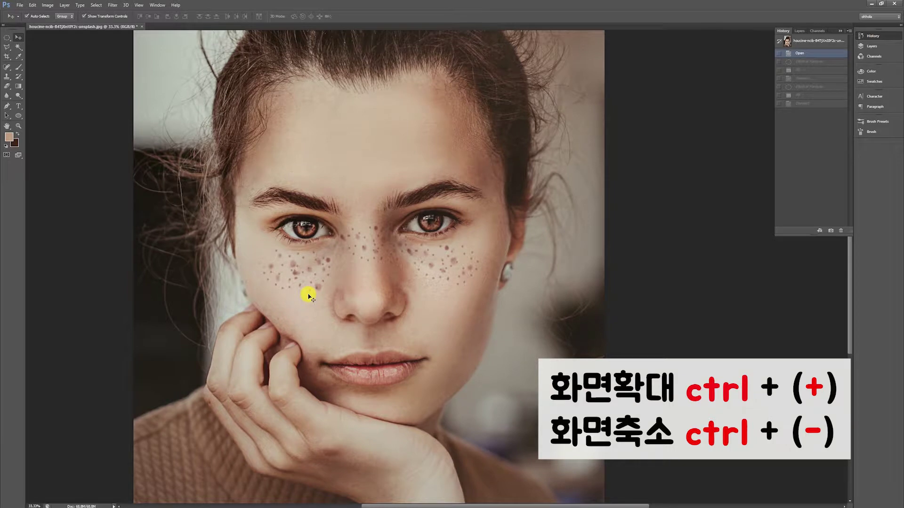
key("ctrl+plus")
key("ctrl+plus")
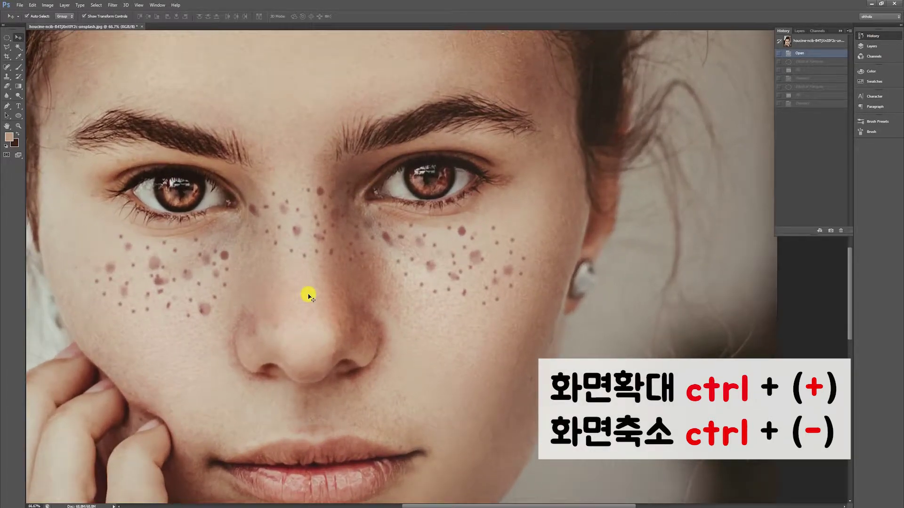
key("ctrl+plus")
key("ctrl+plus")
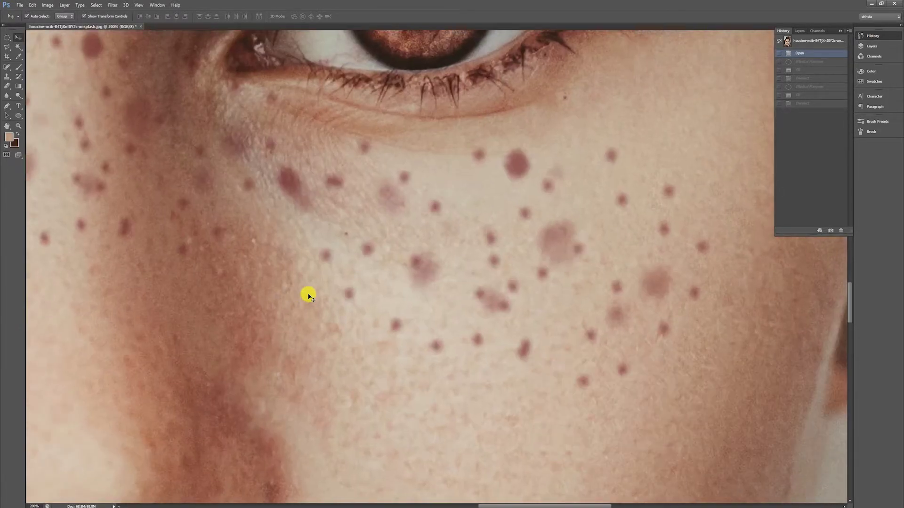
left_click_drag(606, 247, 517, 193)
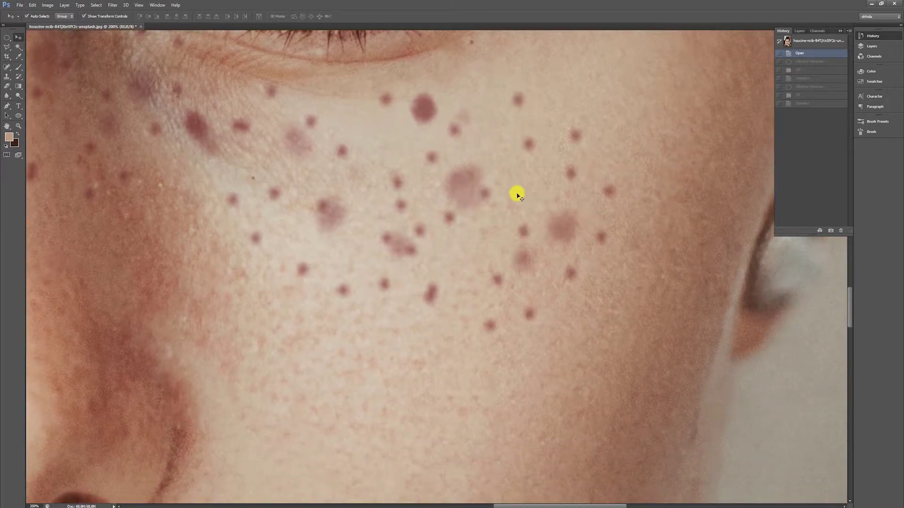
- Clone clean skin over the lower cheek freckles using a Clone Stamp brush with 100% hardness
left_click(7, 78)
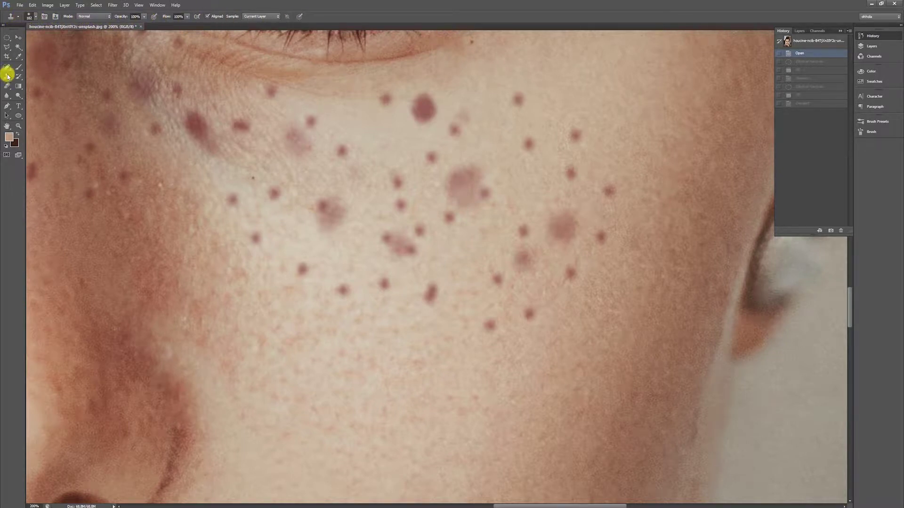
left_click(18, 37)
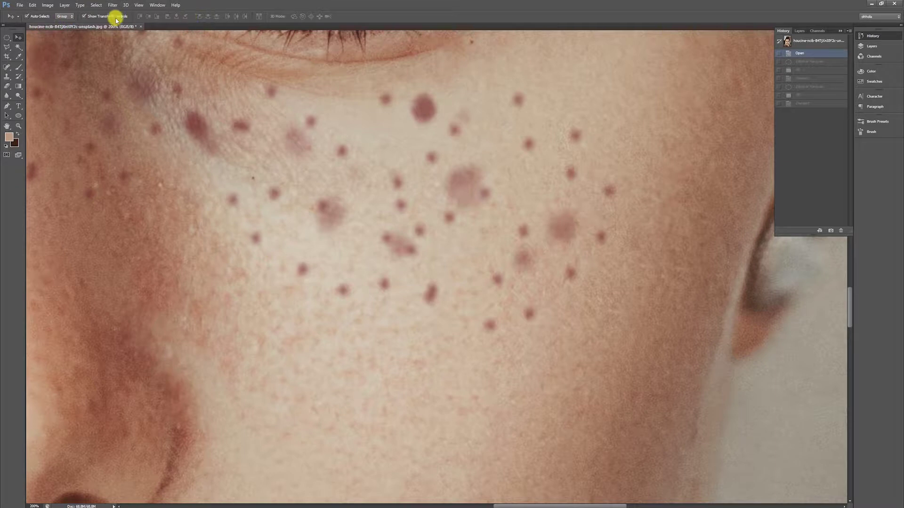
left_click(8, 78)
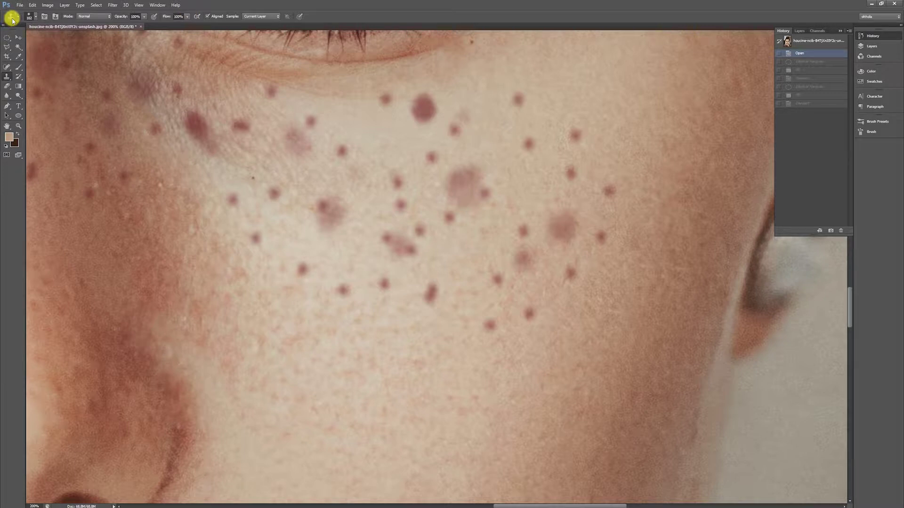
left_click(36, 18)
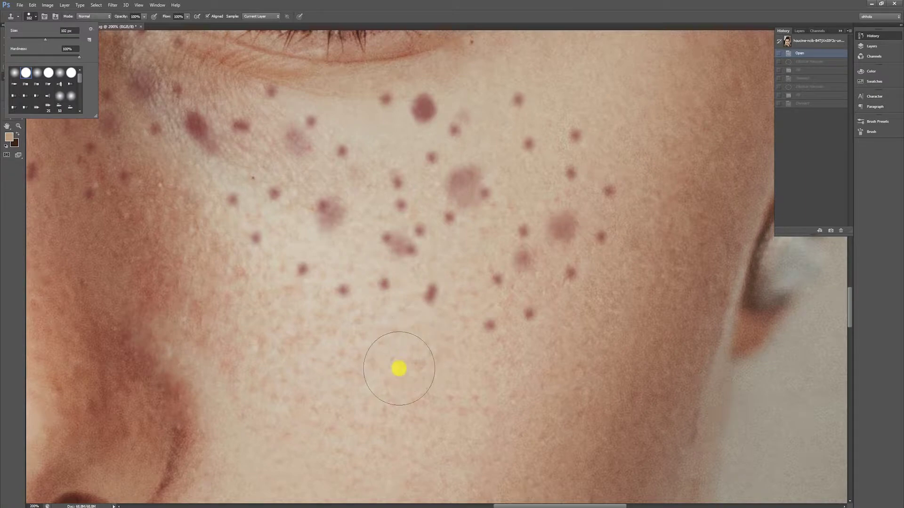
left_click(399, 369)
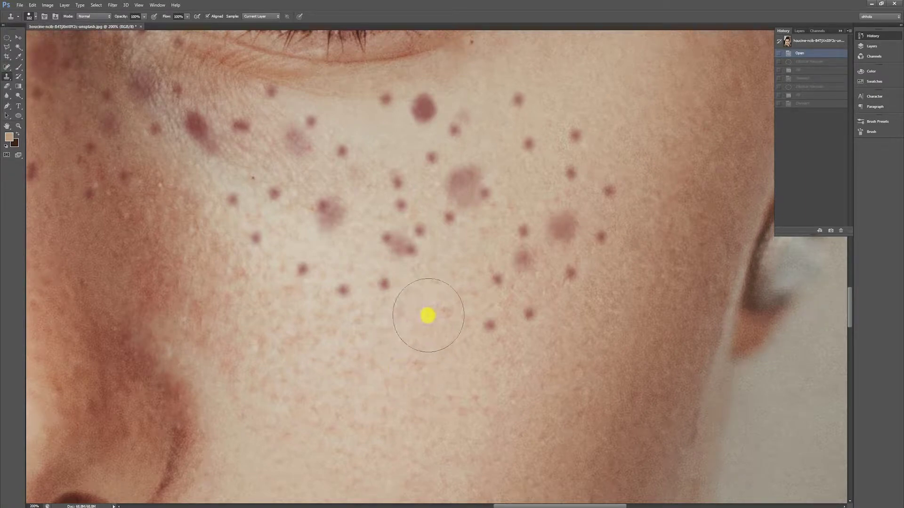
left_click(432, 289)
left_click(514, 322)
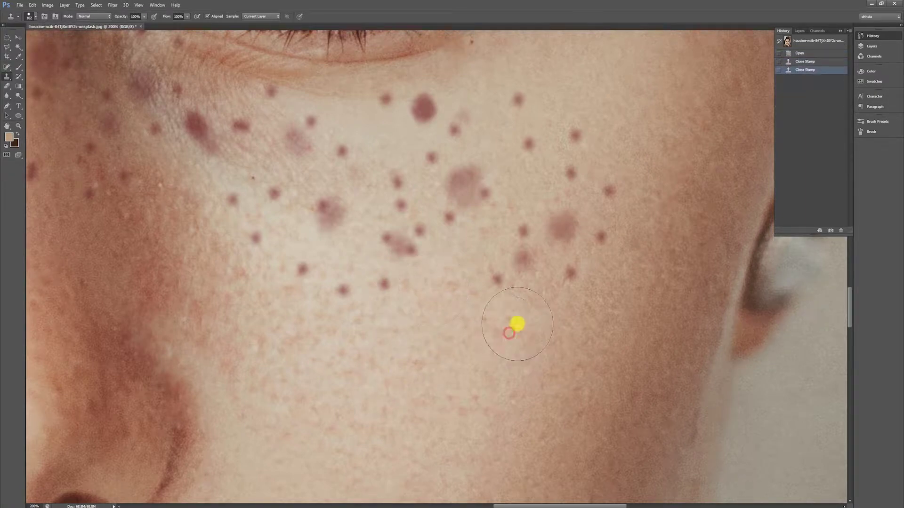
left_click(515, 266)
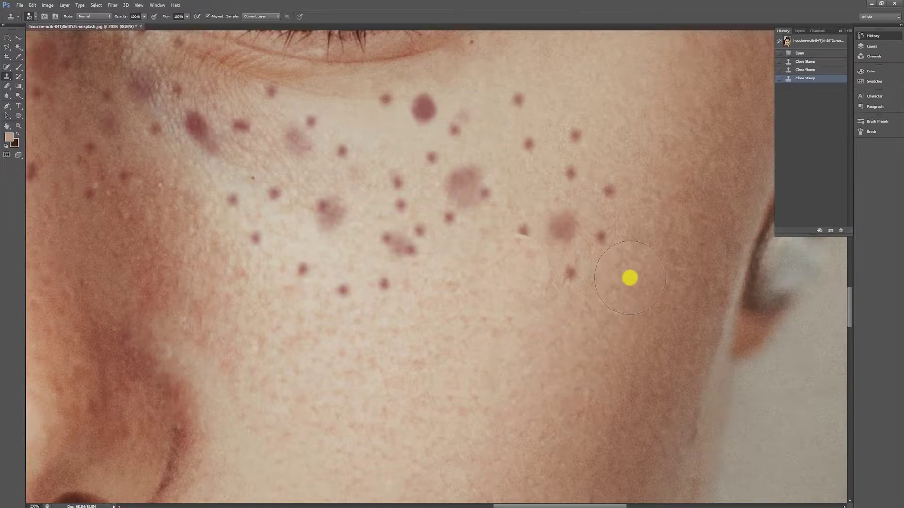
- Set the Clone Stamp brush hardness to 0% and clone nearby skin over the freckles on the outer cheek
left_click(36, 17)
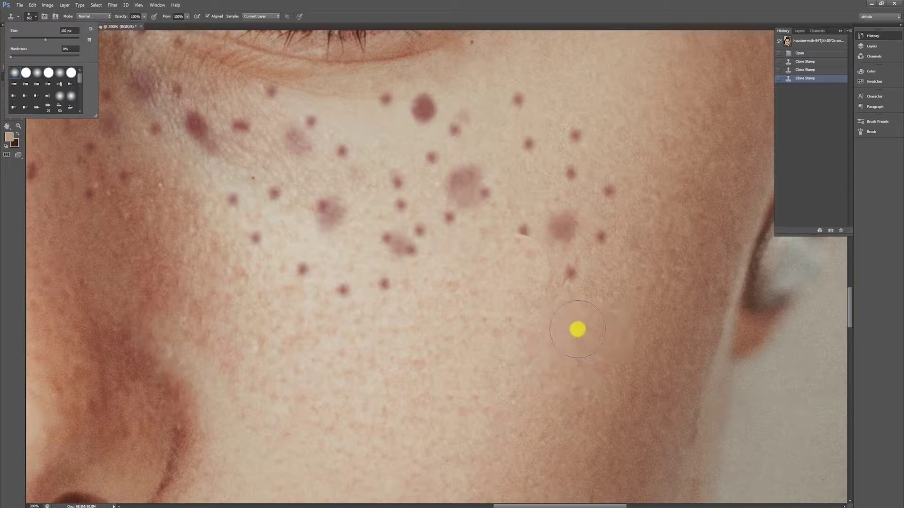
left_click(577, 329)
left_click(573, 278)
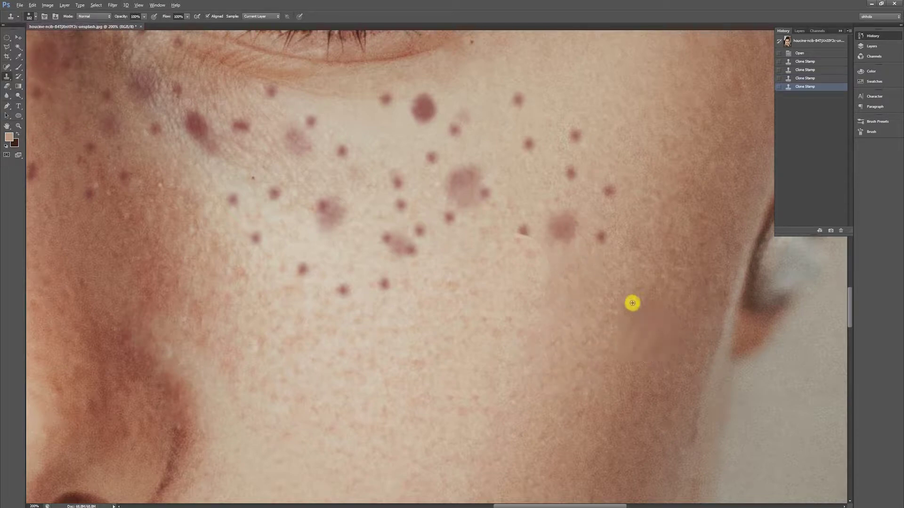
left_click(610, 242)
left_click(630, 137, "alt")
left_click(622, 186)
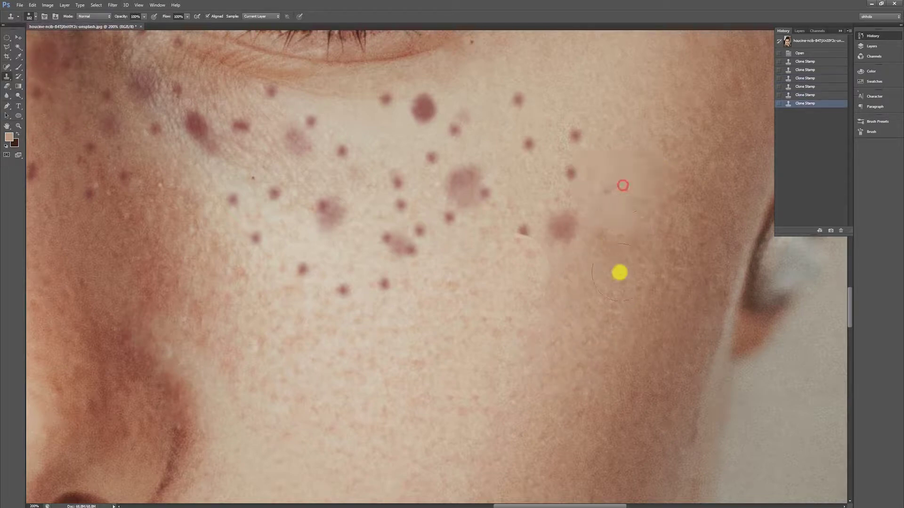
left_click(617, 188)
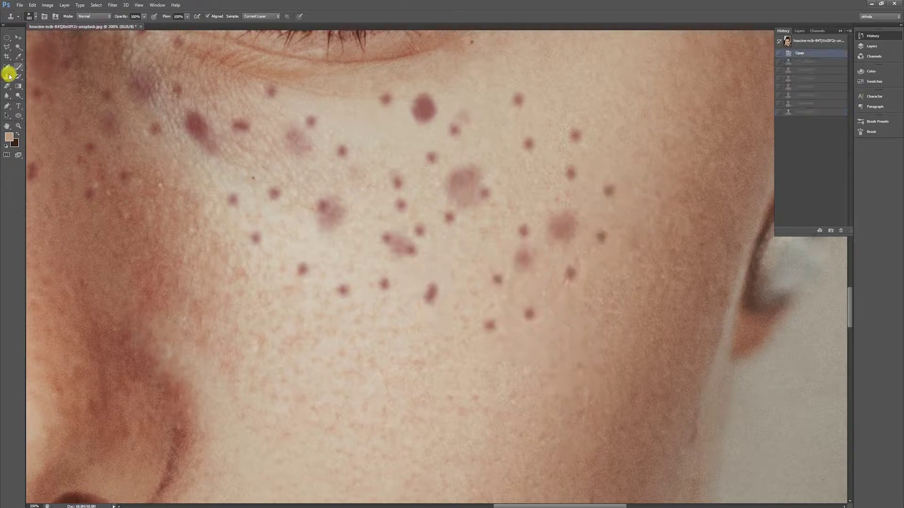
- Reduce the soft Clone Stamp brush to a size slightly larger than the small freckles
left_click(32, 16)
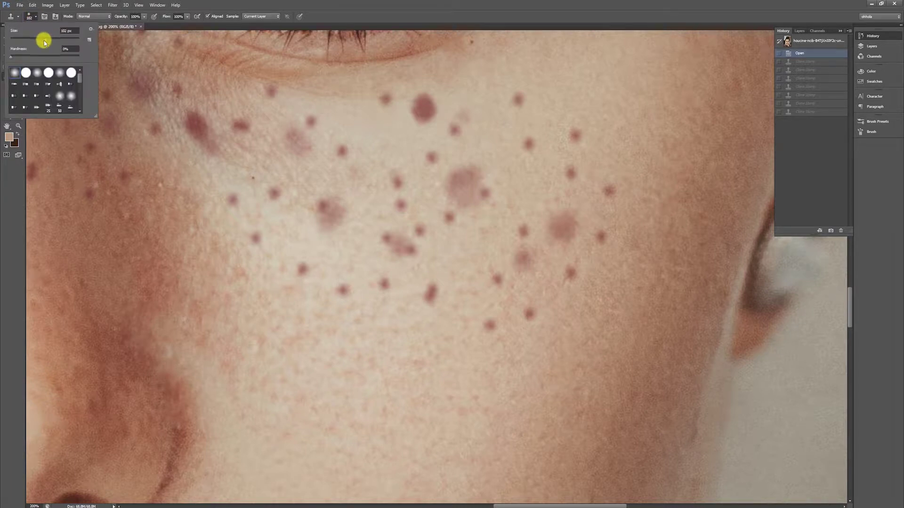
left_click_drag(44, 41, 68, 40)
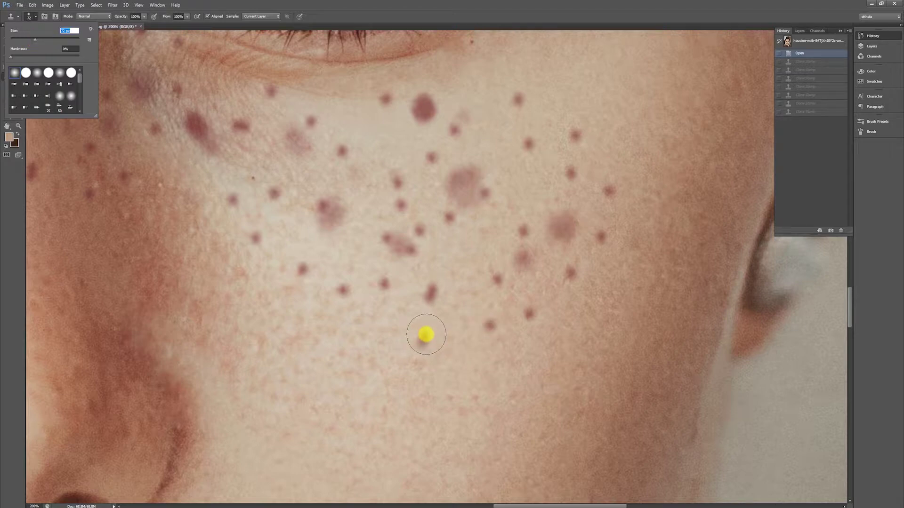
left_click(34, 16)
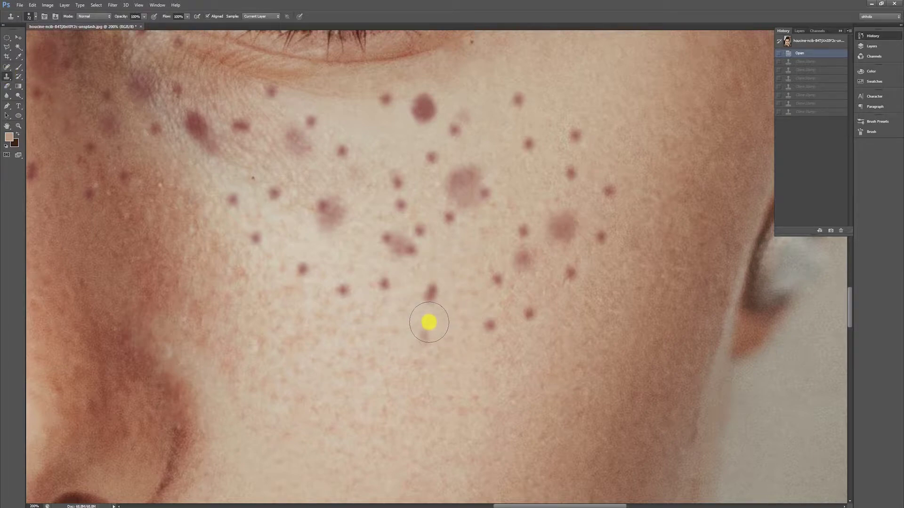
mouse_move(455, 321)
left_mouse_down()
mouse_move(433, 341)
mouse_move(466, 386)
left_mouse_up()
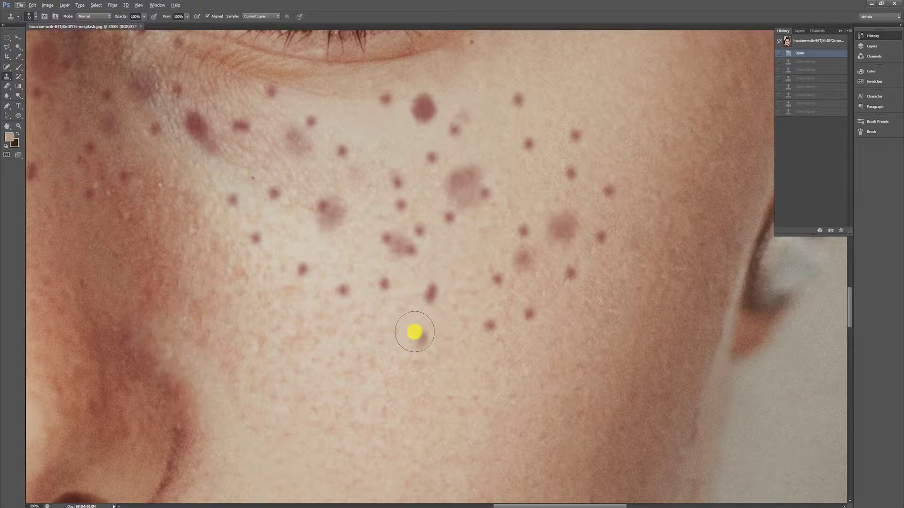
- Sample clean skin below the lower cheek freckles and clone it over two of the lowest ones with the Clone Stamp
left_click(414, 332, "alt")
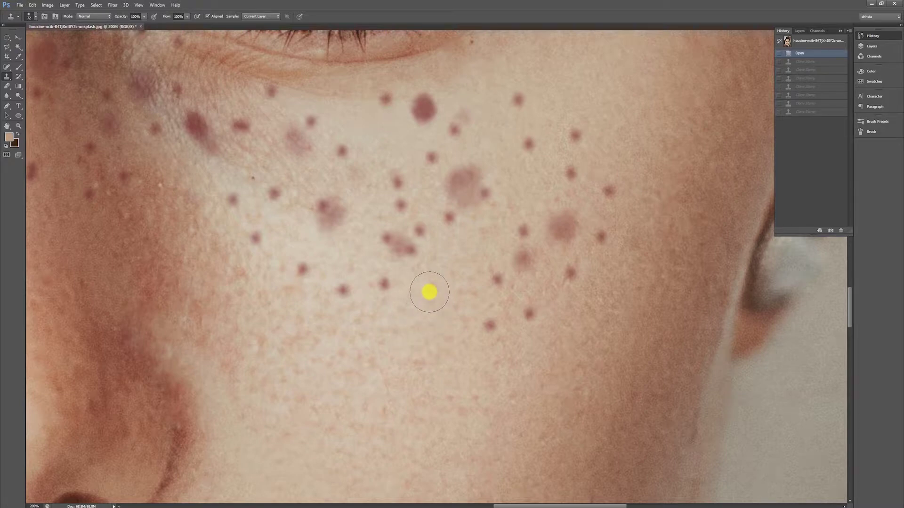
left_click(430, 292)
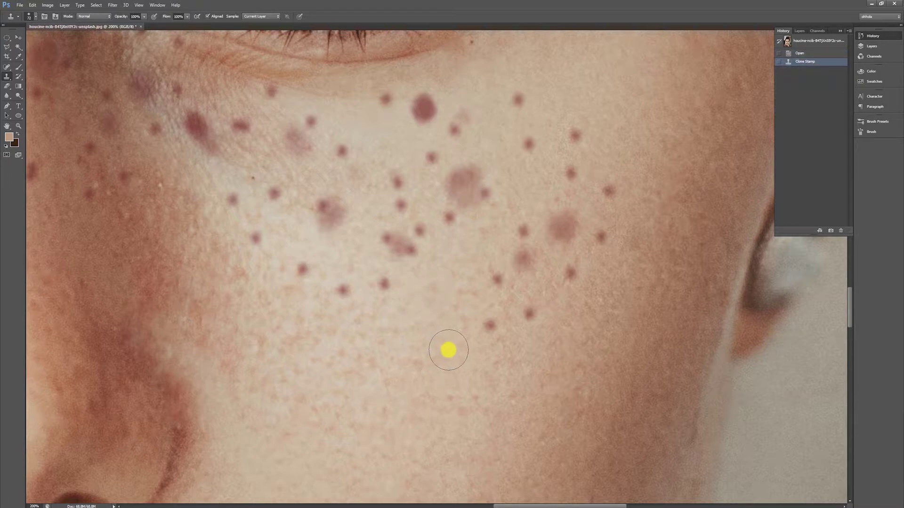
left_click(492, 326)
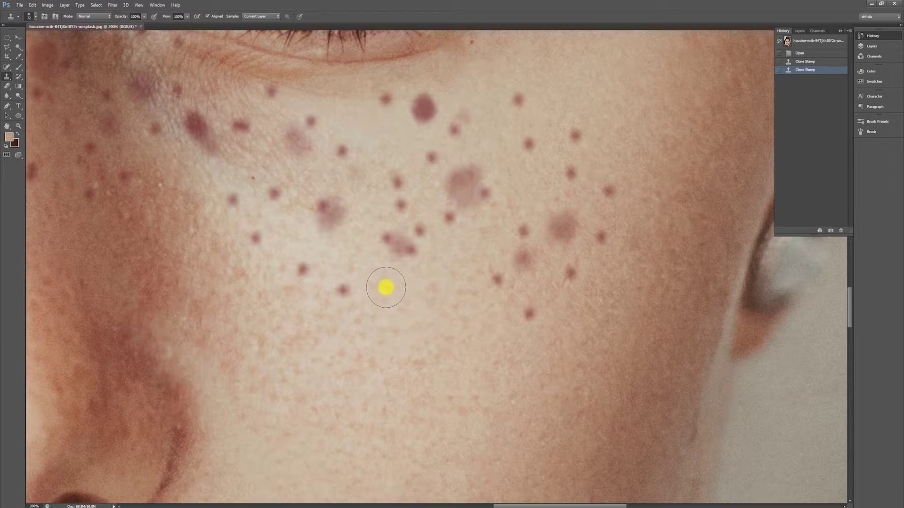
- Clone clean skin over the lowest inner-cheek freckles and the freckles running from the mid-cheek toward the nose
left_click(386, 287)
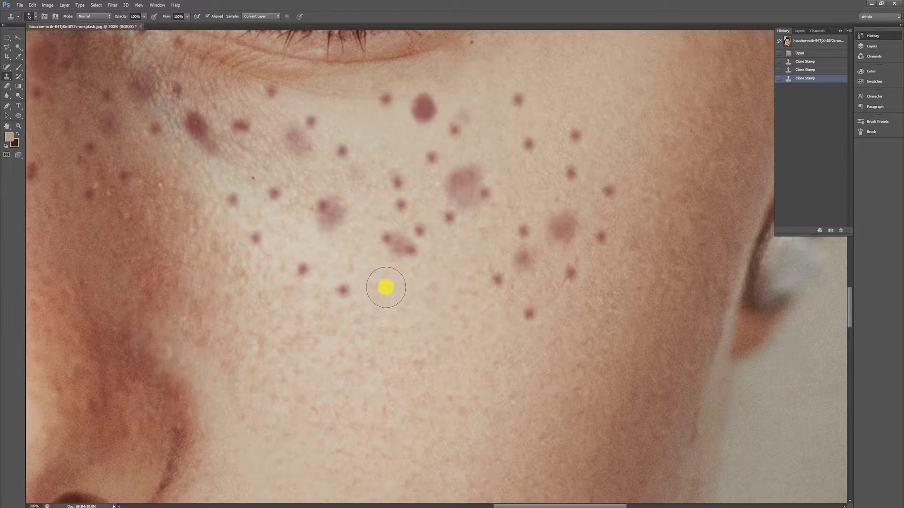
mouse_move(384, 288)
left_mouse_down()
mouse_move(337, 292)
mouse_move(302, 266)
left_mouse_up()
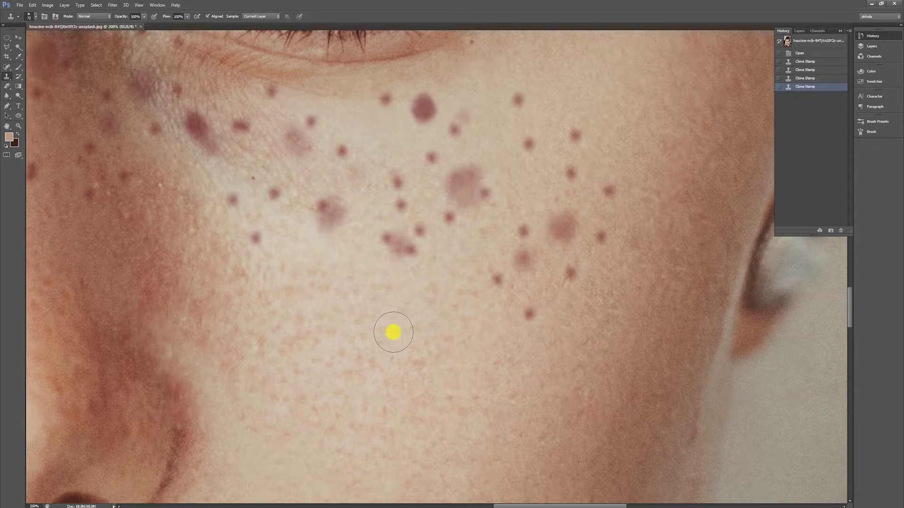
mouse_move(353, 289)
left_mouse_down()
mouse_move(320, 274)
mouse_move(380, 291)
mouse_move(343, 289)
mouse_move(321, 276)
mouse_move(386, 292)
left_mouse_up()
left_click_drag(386, 293, 327, 279)
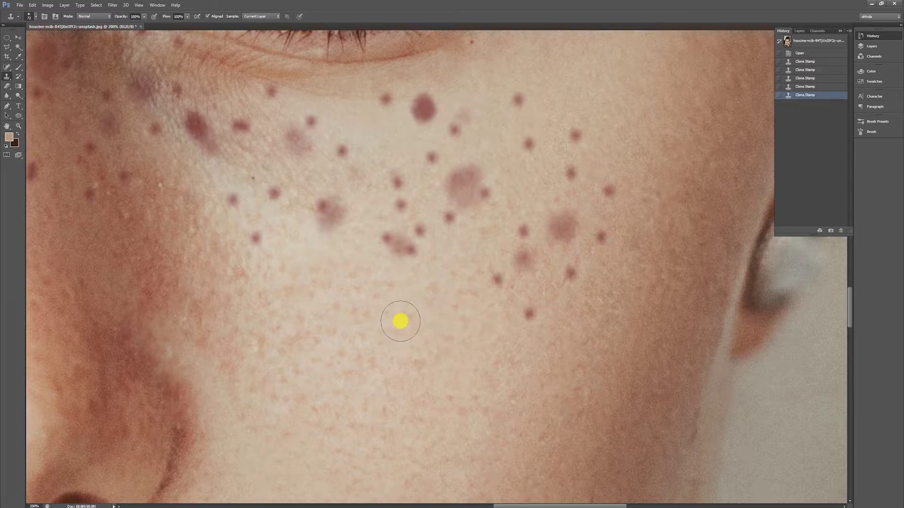
left_click(408, 257)
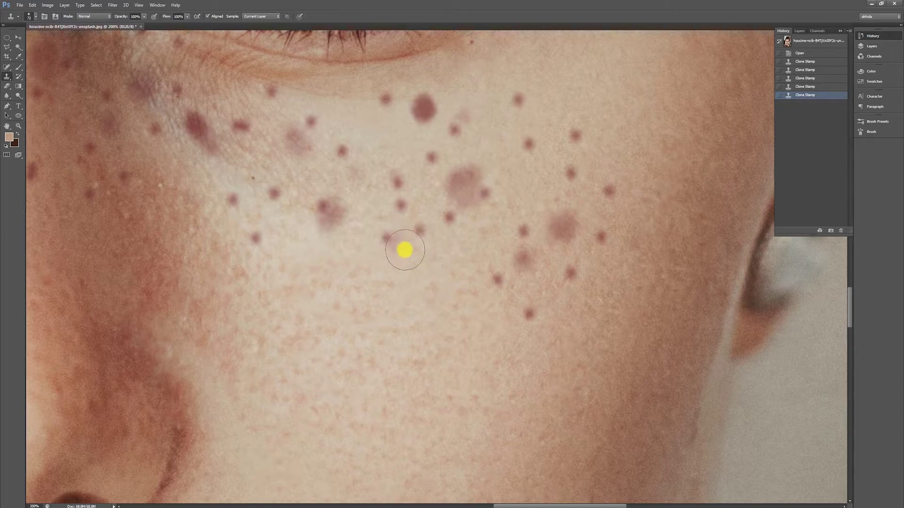
mouse_move(412, 257)
left_mouse_down()
mouse_move(292, 197)
mouse_move(169, 187)
mouse_move(93, 150)
left_mouse_up()
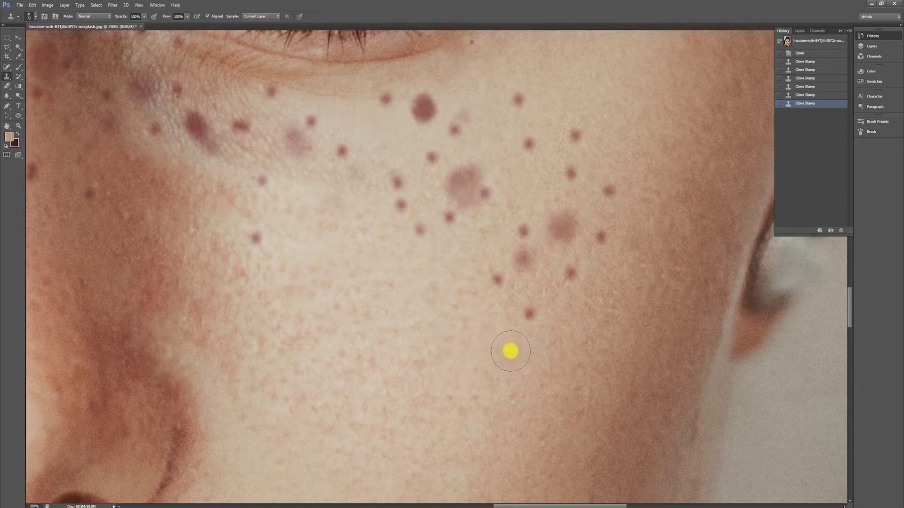
- Try cloning darker skin from beside the ear onto the light mid-cheek, and undo the stroke
left_click(529, 390)
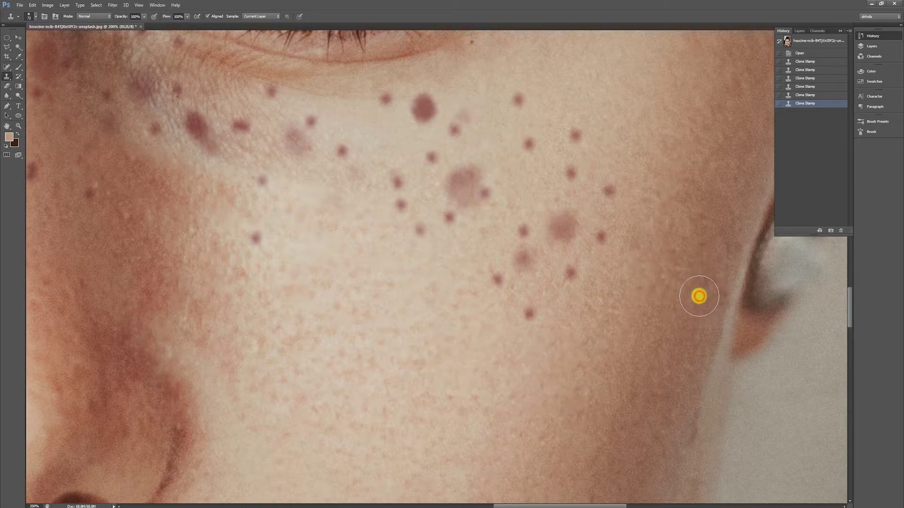
left_click_drag(444, 272, 327, 261)
left_click(377, 422)
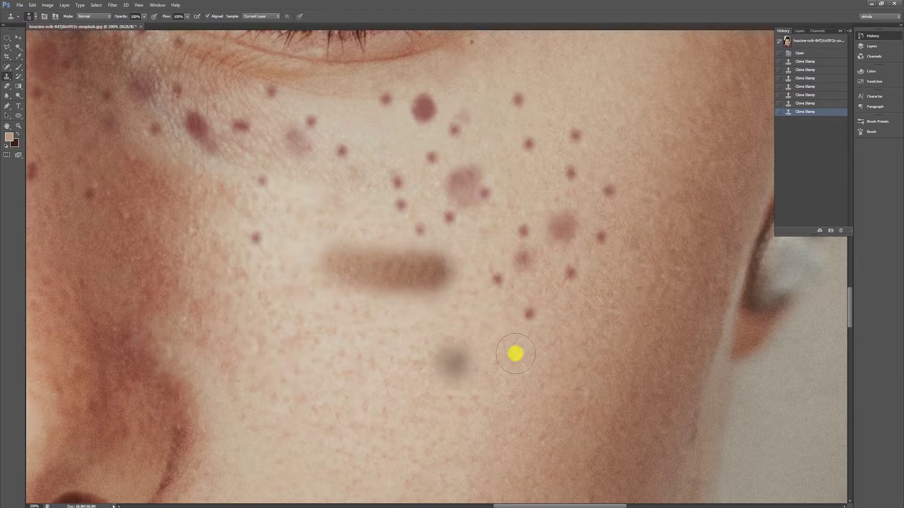
key("ctrl+z")
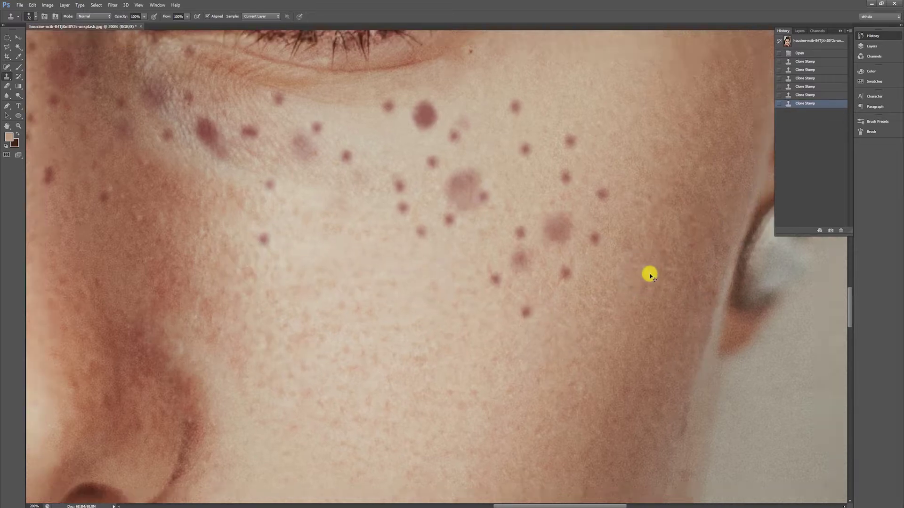
- Try cloning light lower-cheek skin over the darker freckled area below the inner eye corner, and undo the stroke
scroll(650, 275, "down", 3)
scroll(650, 274, "up", 3)
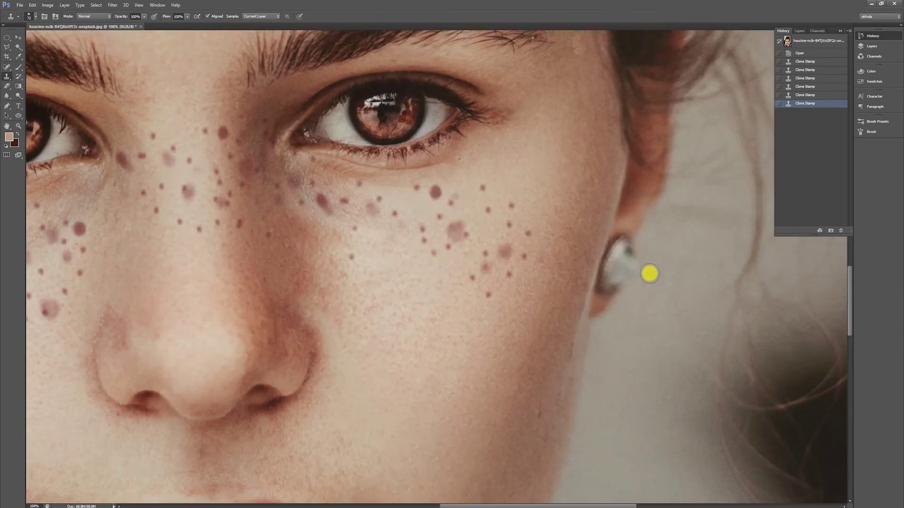
scroll(392, 295, "up", 3)
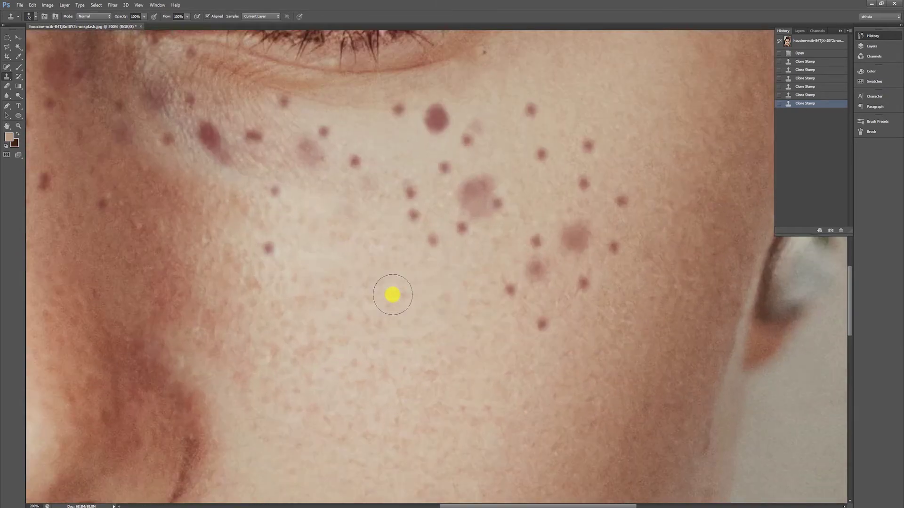
left_click_drag(377, 284, 500, 303)
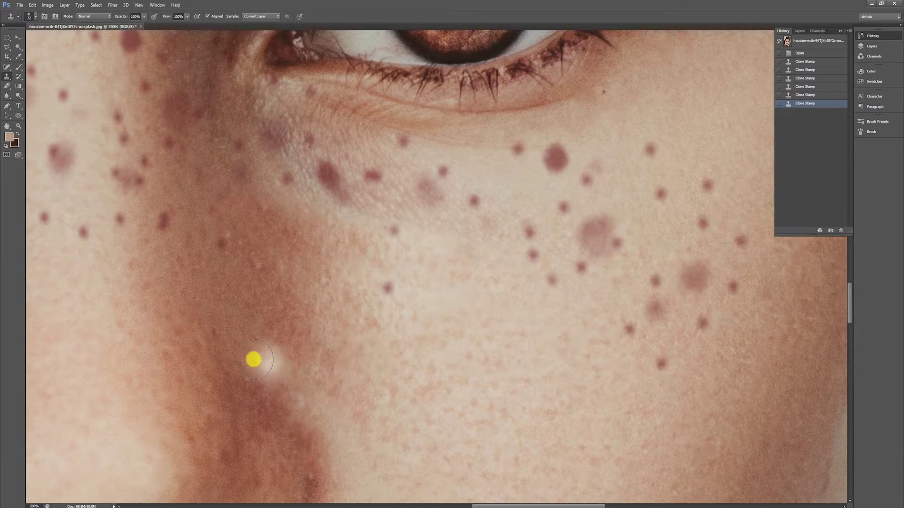
left_click(568, 187)
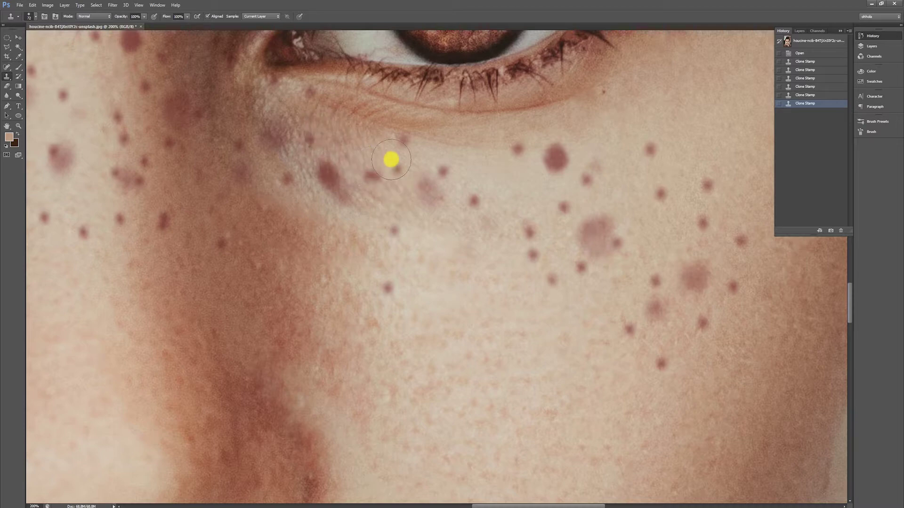
left_click(511, 384, "alt")
mouse_move(349, 197)
left_mouse_down()
mouse_move(325, 169)
mouse_move(343, 209)
mouse_move(320, 164)
mouse_move(340, 175)
left_mouse_up()
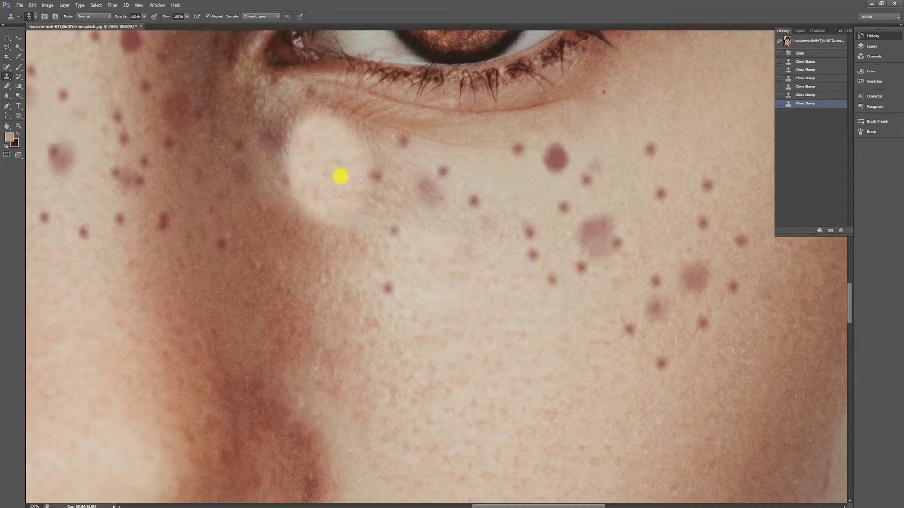
key("ctrl+minus")
key("ctrl+minus")
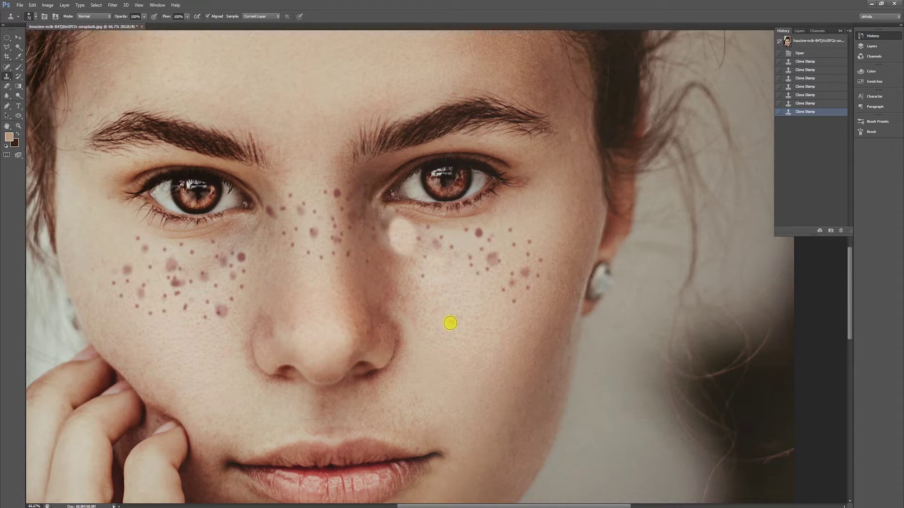
key("ctrl+z")
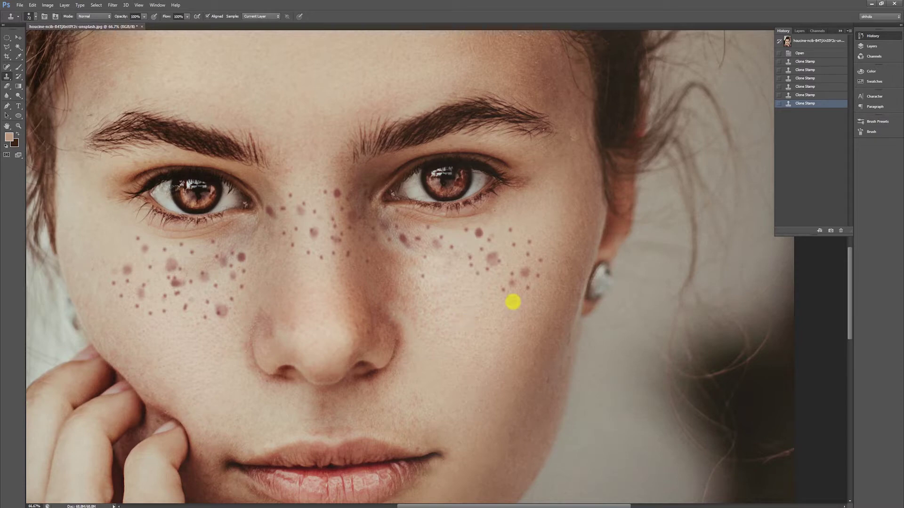
- Sample clean skin right beside the two isolated inner-cheek freckles and clone it over each of them
scroll(482, 313, "up", 4)
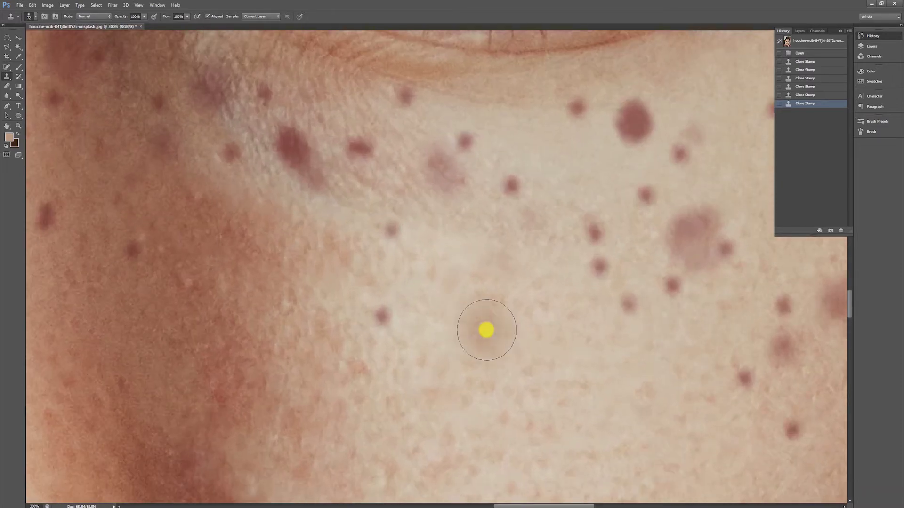
left_click_drag(485, 327, 469, 256)
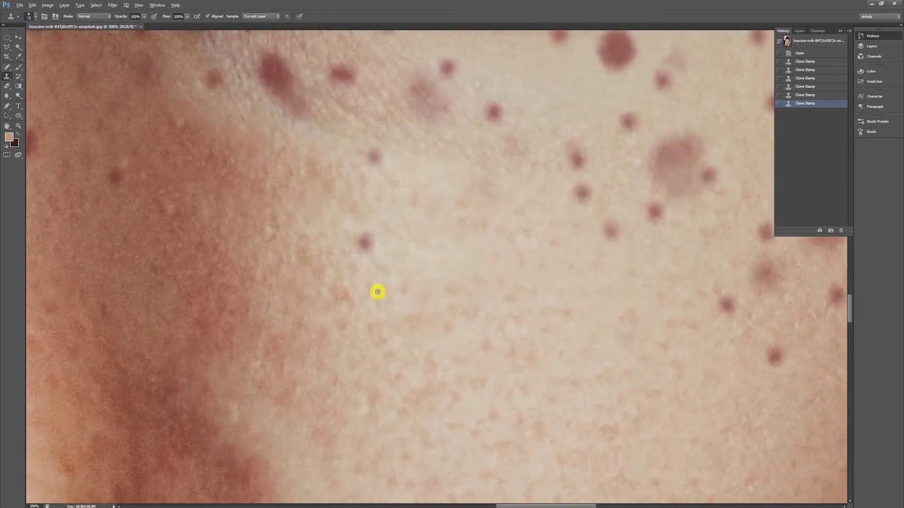
left_click(364, 287, "alt")
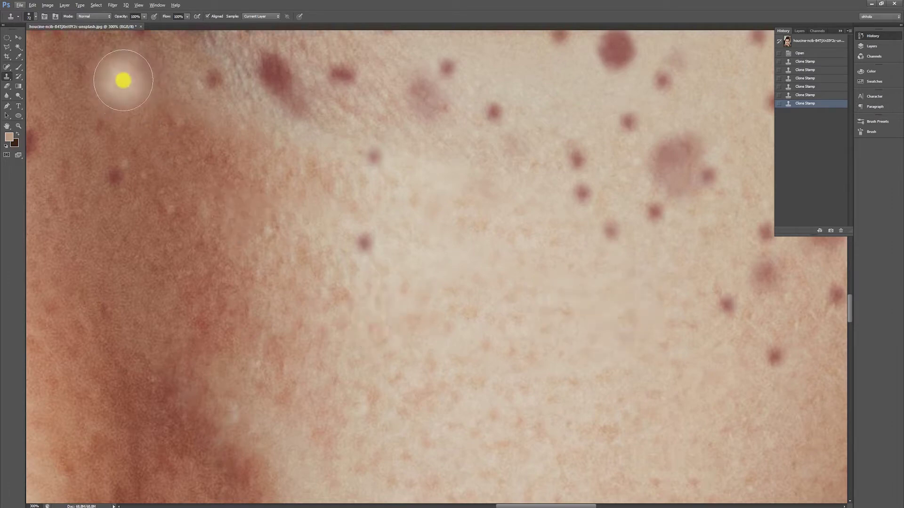
left_click(363, 241)
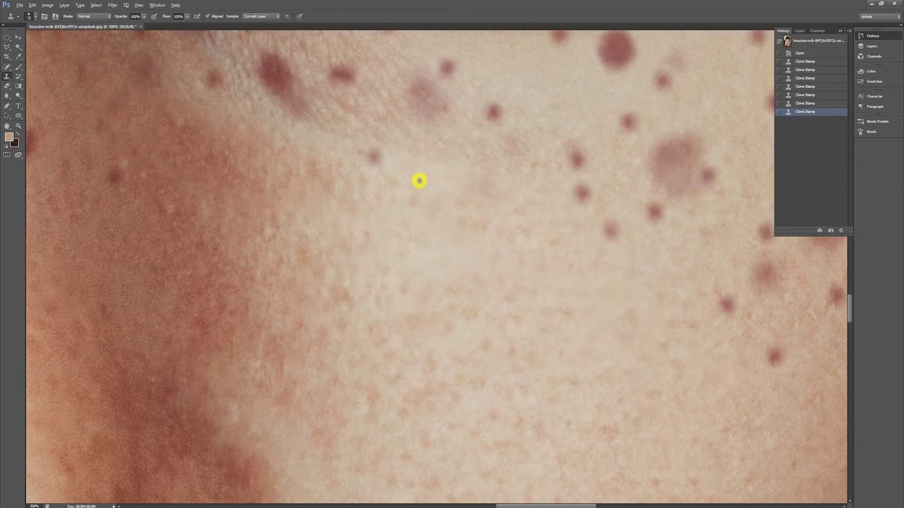
left_click(375, 154)
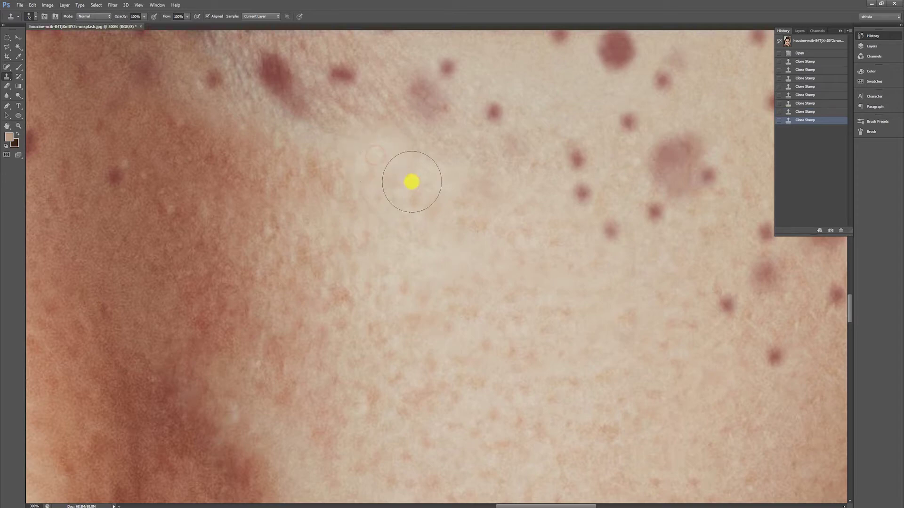
- Clone adjacent clean skin over the small freckle below the eye, part of the large dark one, and the small one beside it
scroll(482, 264, "up", 5)
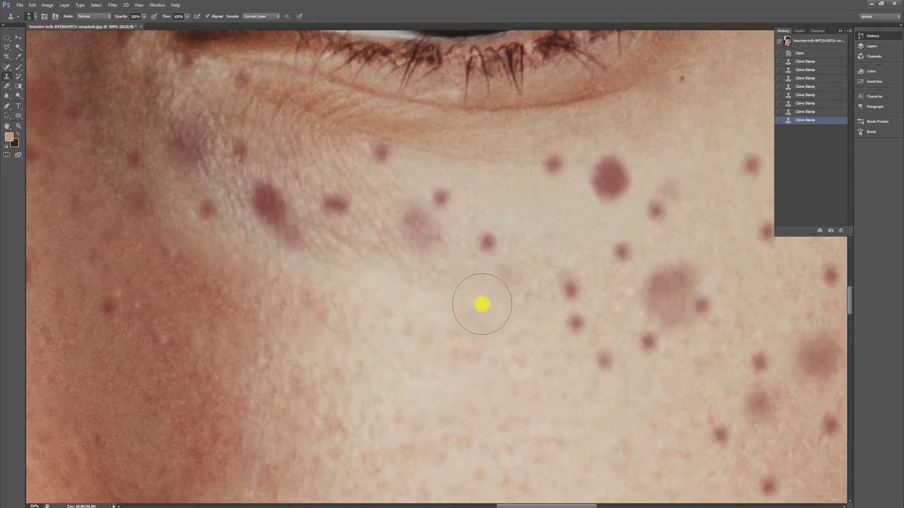
left_click(481, 304, "alt")
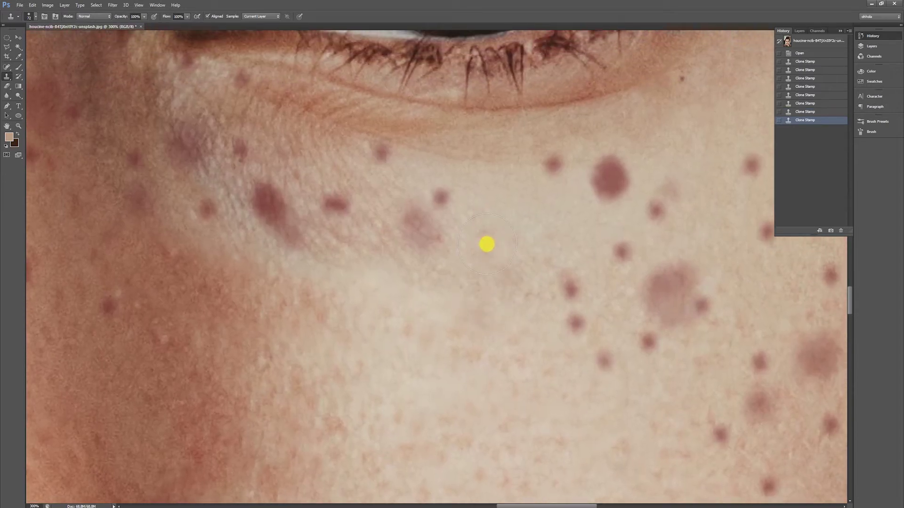
left_click(486, 244)
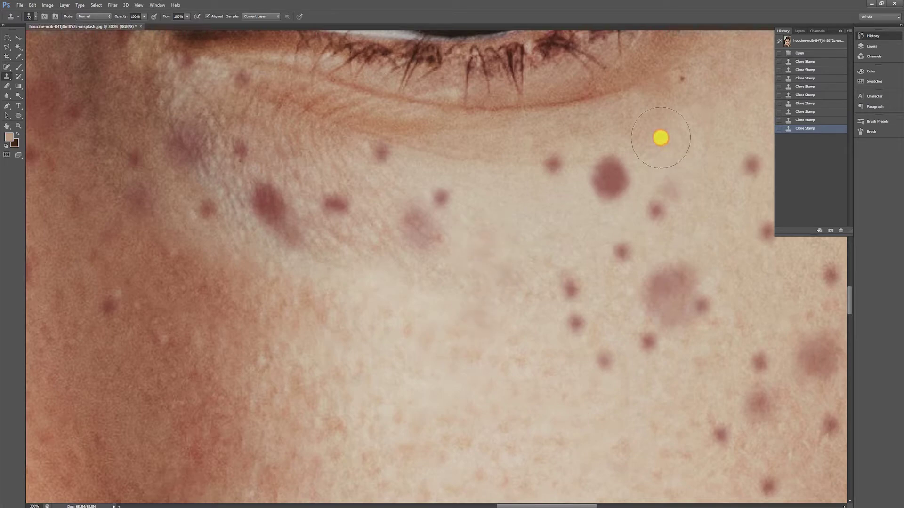
mouse_move(626, 157)
left_mouse_down()
mouse_move(596, 159)
mouse_move(630, 148)
left_mouse_up()
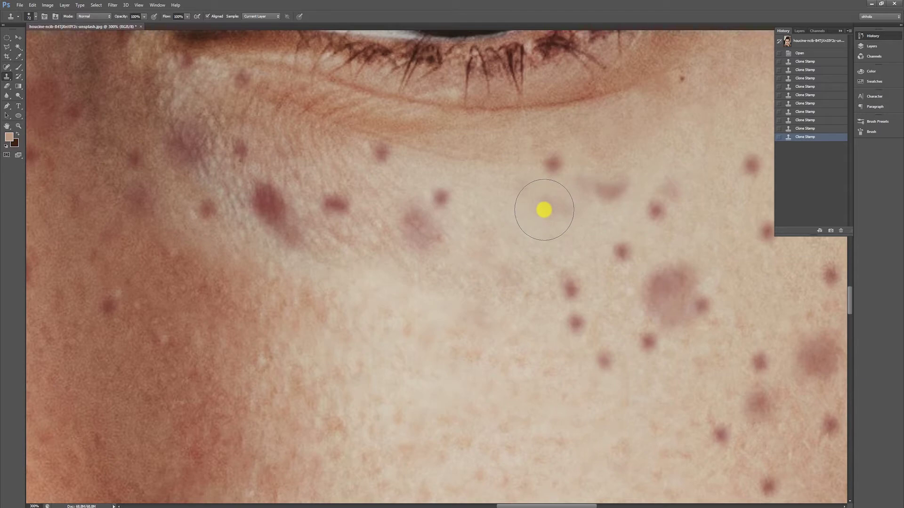
left_click_drag(523, 185, 539, 174)
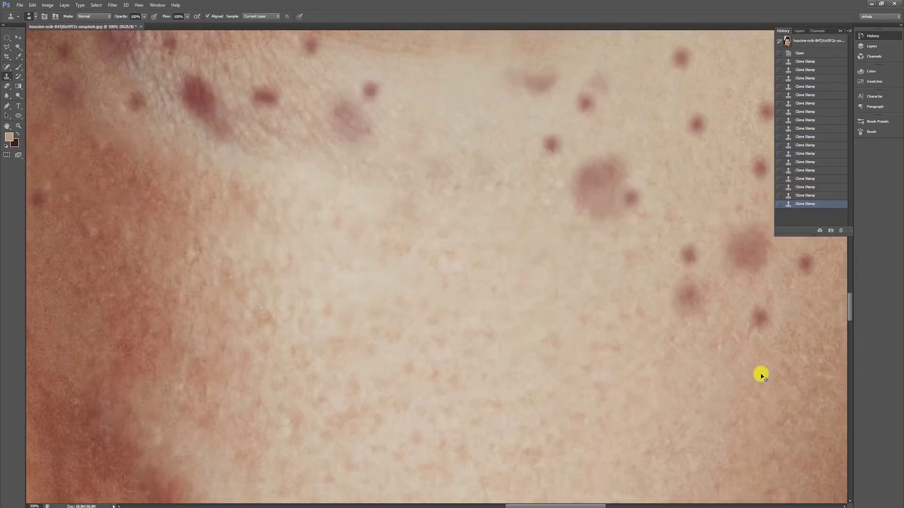
- Enlarge the soft Clone Stamp brush and clone clean skin over the highest freckle of the outermost cheek cluster
key("ctrl+minus")
key("ctrl+minus")
key("ctrl+minus")
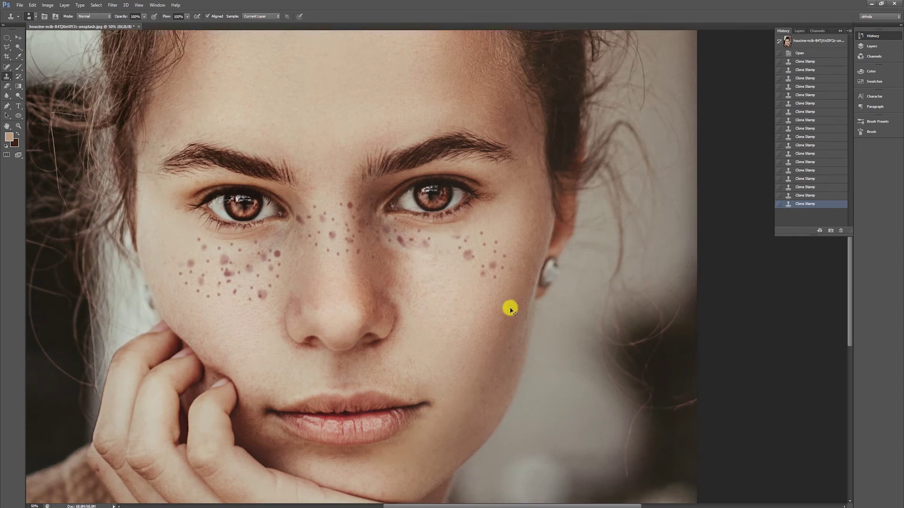
key("ctrl+plus")
key("ctrl+plus")
key("ctrl+plus")
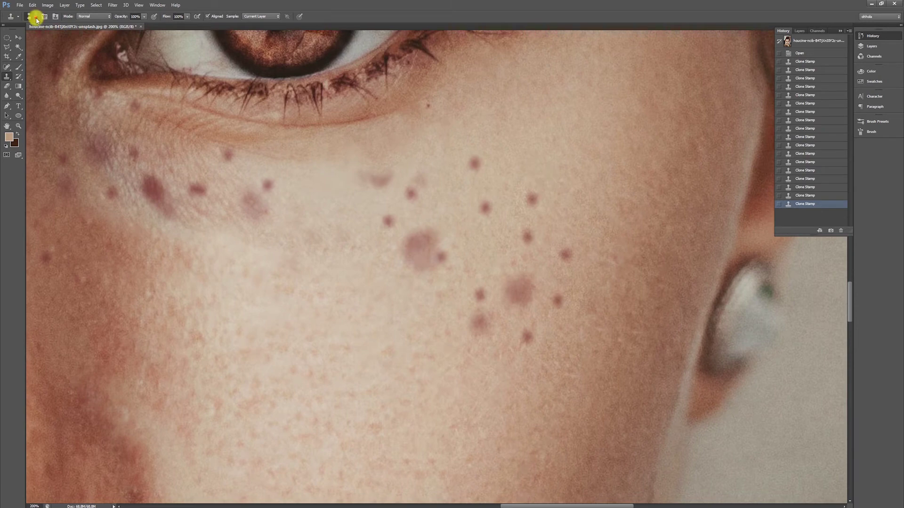
left_click(36, 19)
left_click_drag(35, 41, 36, 41)
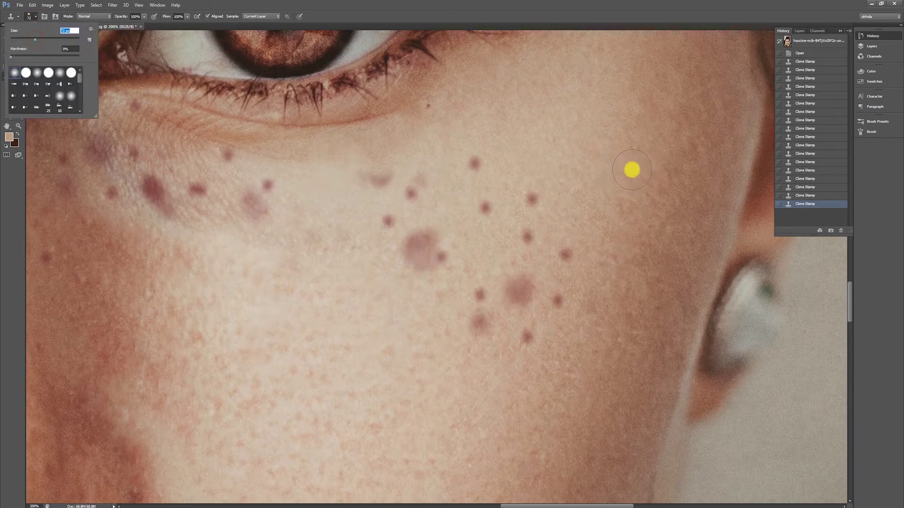
left_click(557, 164)
left_click(555, 165)
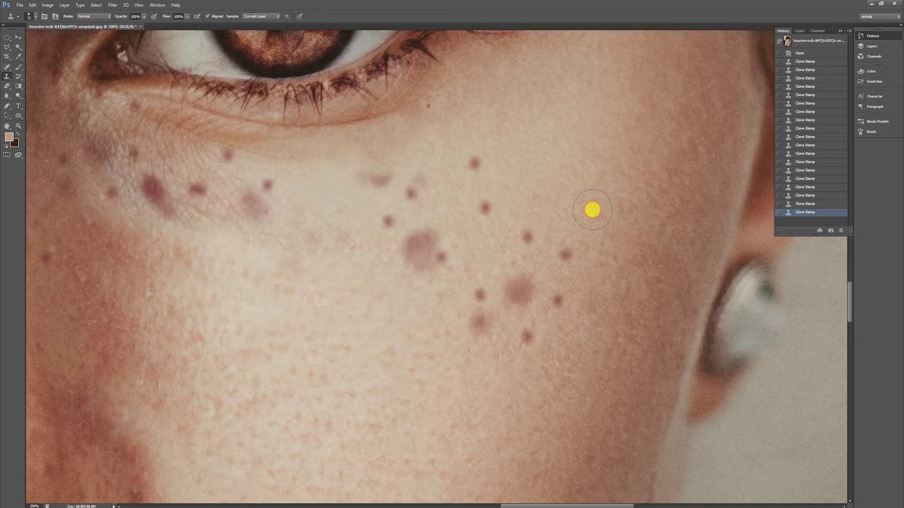
- Clone neighbouring skin over the remaining freckles in the lower outer-cheek cluster near the ear, including the large faded one
left_click(566, 254)
left_click(557, 300)
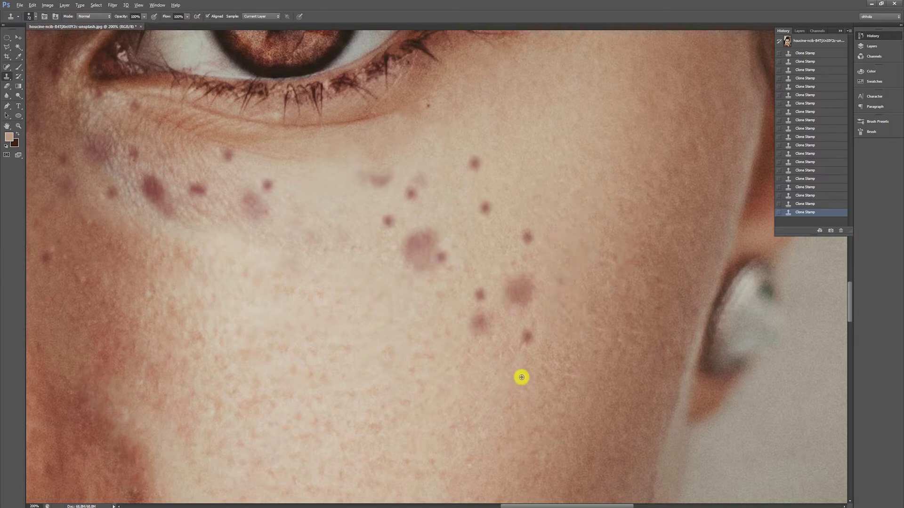
left_click(527, 335)
left_click(521, 291)
left_click(521, 262)
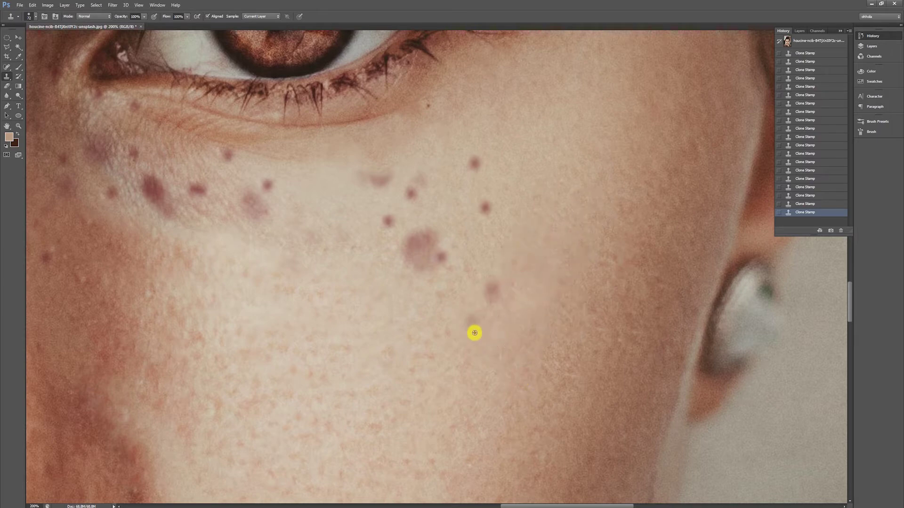
left_click(493, 290)
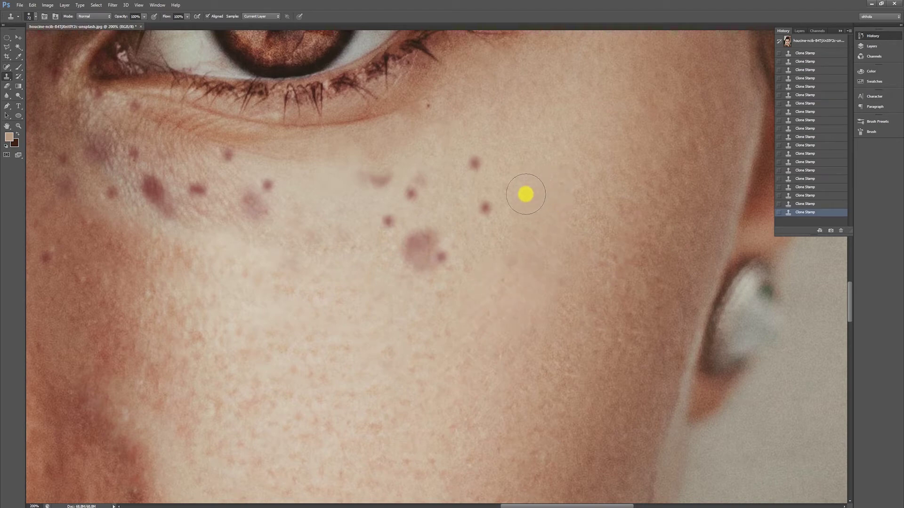
- Clone nearby clean skin over the upper outer-cheek freckles, the large faded freckle and the small ones around it
left_click(488, 211)
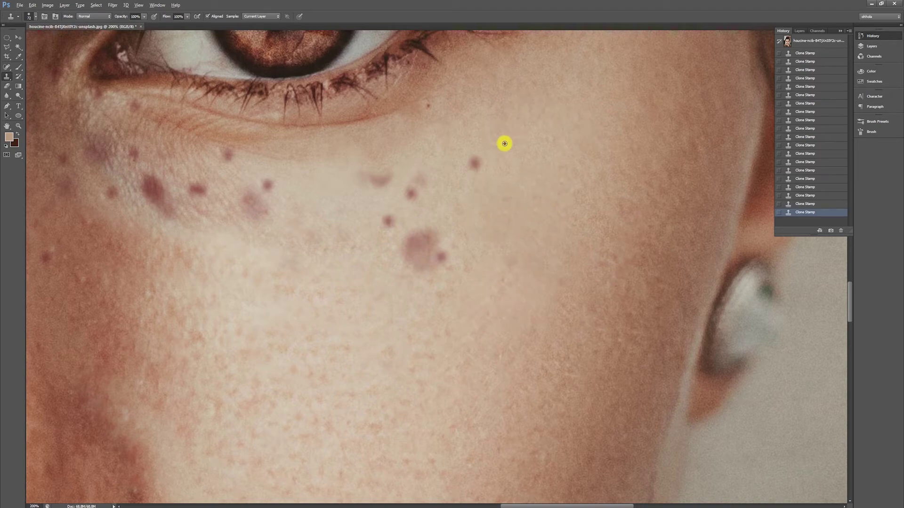
left_click(504, 144, "alt")
left_click(474, 164)
left_click(421, 249)
left_click(441, 257)
left_click(388, 221)
left_click(411, 193)
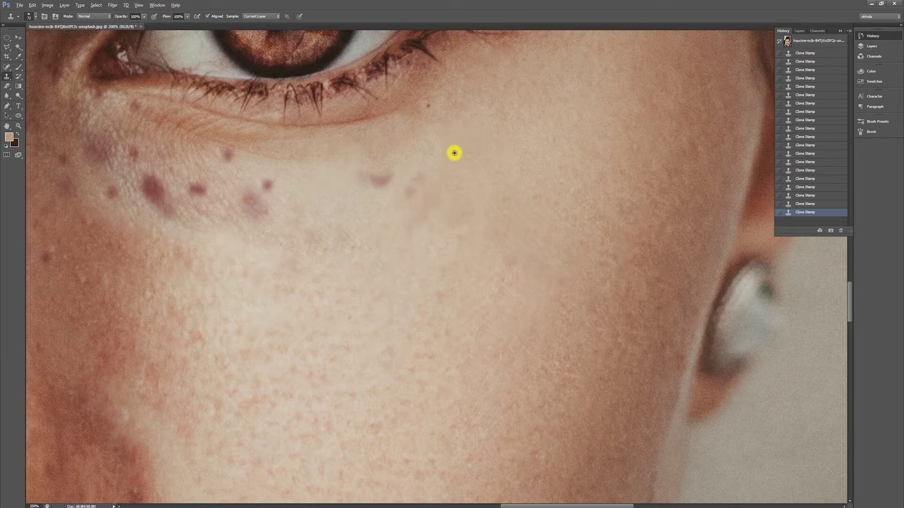
left_click(409, 193)
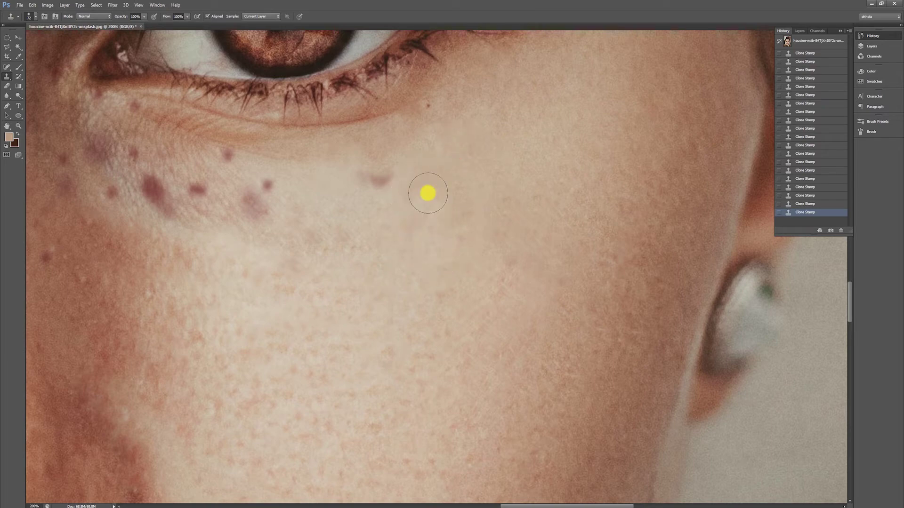
- Clone neighbouring clean skin over the elongated freckle beneath the outer half of the eye
left_click(389, 174)
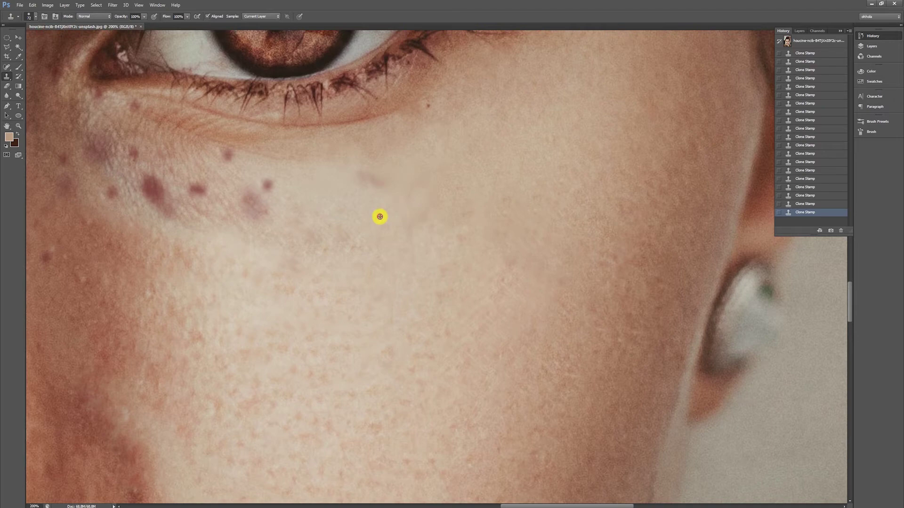
left_click(371, 213)
left_click(366, 186)
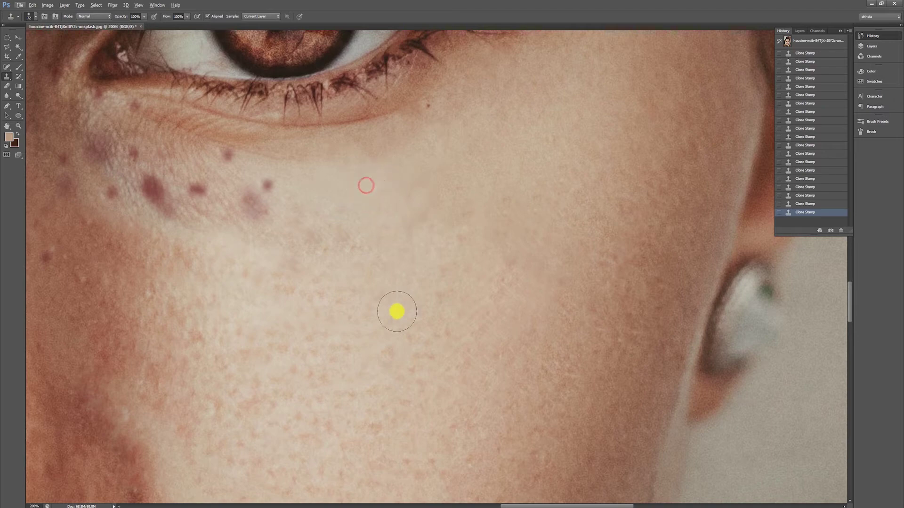
- Reduce the soft Clone Stamp brush size and cover the small oval under-eye freckle with skin sampled just above it
mouse_move(354, 315)
left_mouse_down()
mouse_move(369, 300)
mouse_move(643, 309)
left_mouse_up()
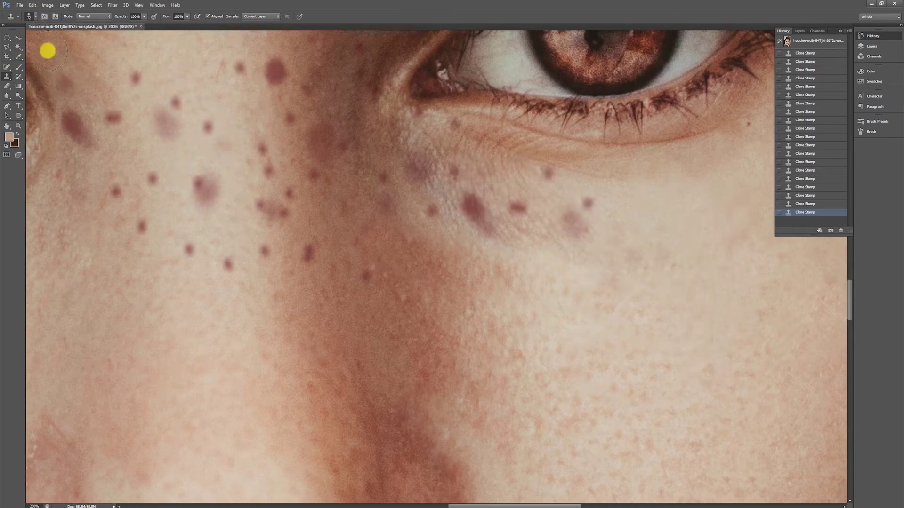
left_click(31, 16)
left_click_drag(32, 38, 22, 38)
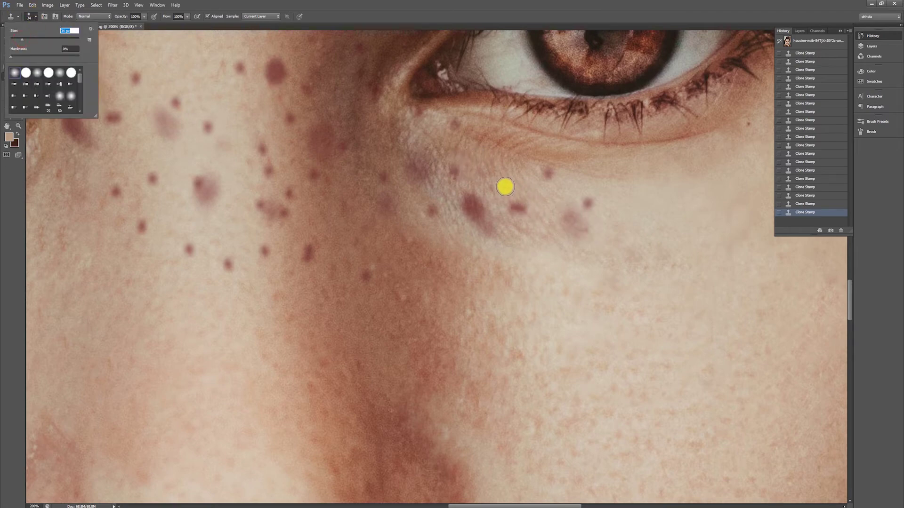
left_click_drag(21, 41, 20, 41)
left_click(505, 185)
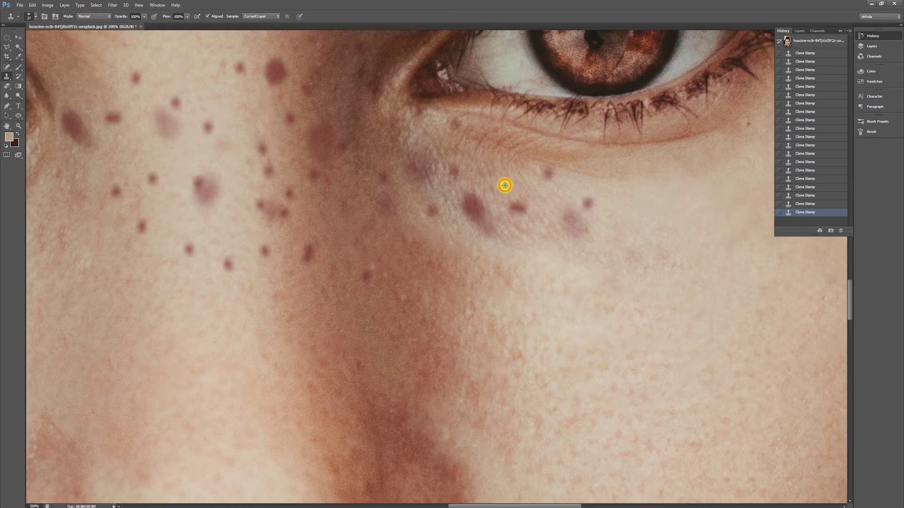
left_click_drag(514, 201, 519, 209)
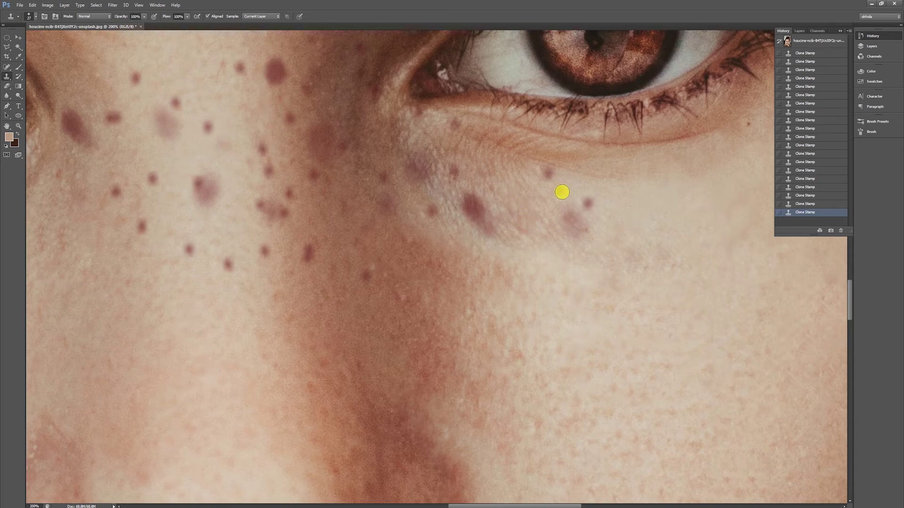
- Clone clean under-eye skin over the outer freckles of this cluster, including the small dark one and the large faded one
left_click(558, 187, "alt")
left_click(588, 203)
left_click(573, 222)
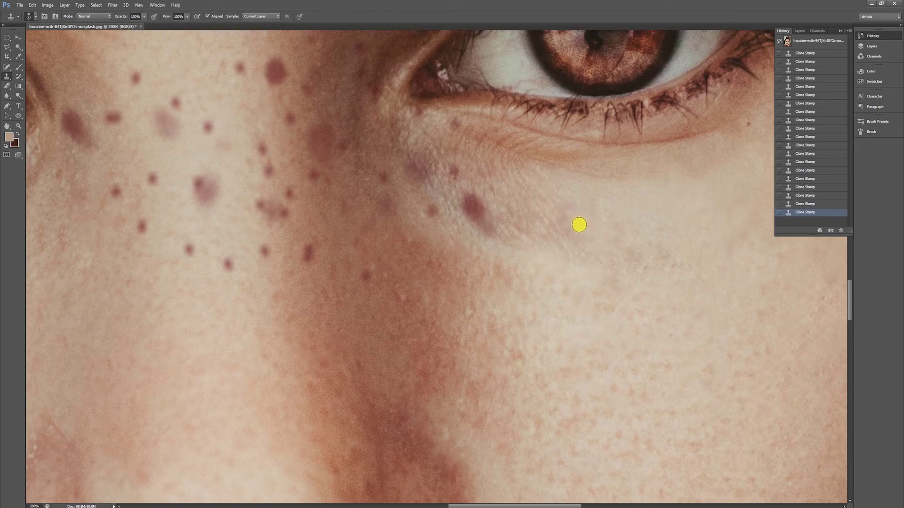
- Clone textured skin over the large dark elongated freckle and the small freckles beside it towards the inner eye corner
left_click(487, 206)
left_click(479, 215)
left_click(489, 222)
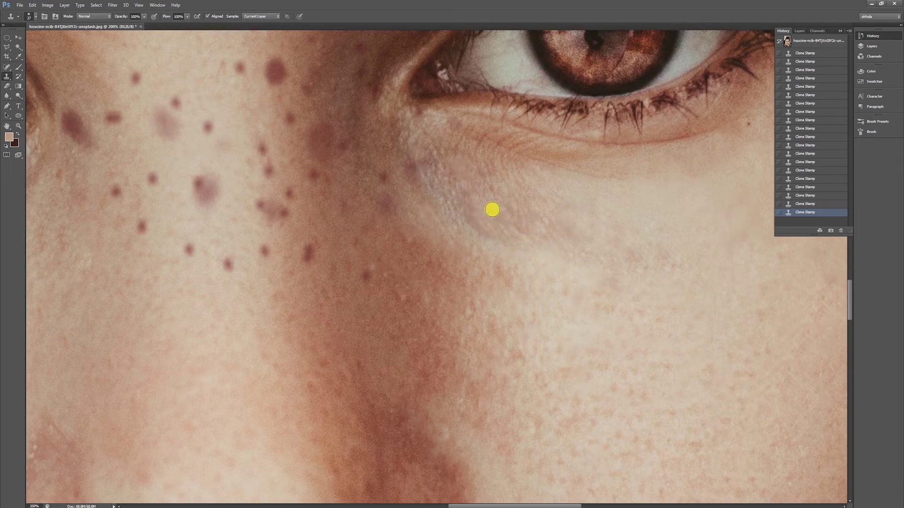
- Clone matching skin over the tiny freckle below the outer eye corner and the freckles on the shaded side of the nose
left_click_drag(738, 215, 516, 292)
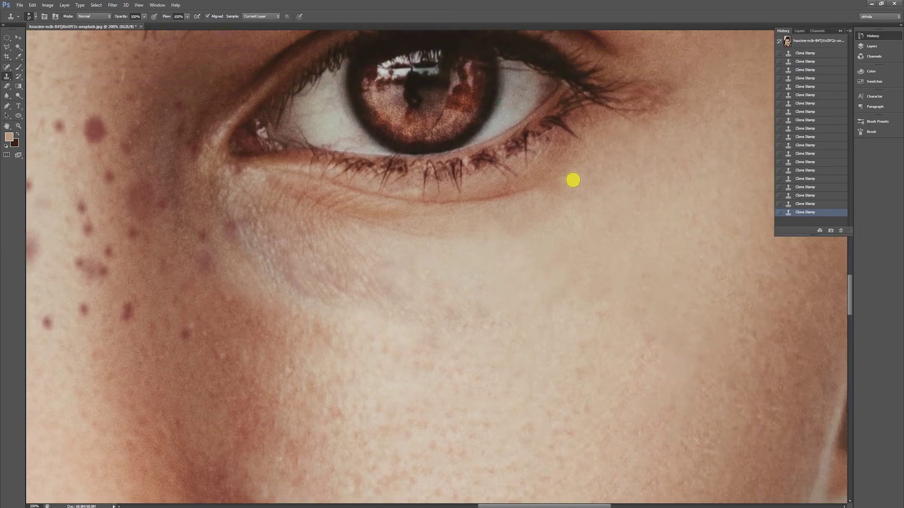
left_click(584, 177, "alt")
key("h")
left_click_drag(690, 224, 662, 250)
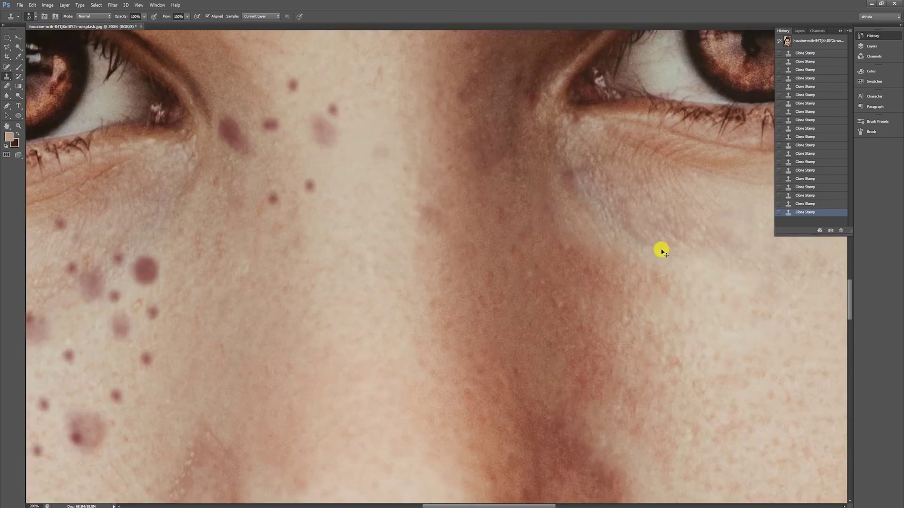
- Examine the retouched cheek and nose at several magnifications, comparing them with the untouched cheek and the whole portrait
key("ctrl+minus")
key("ctrl+minus")
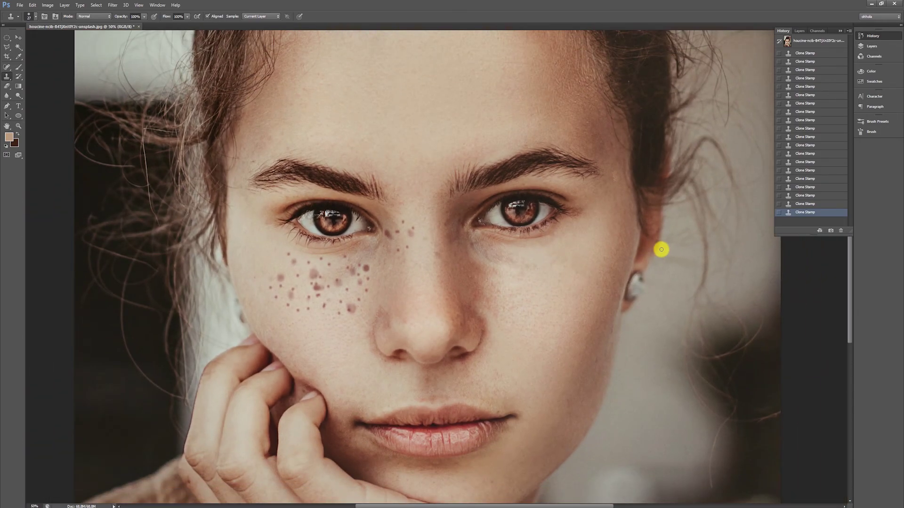
key("ctrl+plus")
key("ctrl+plus")
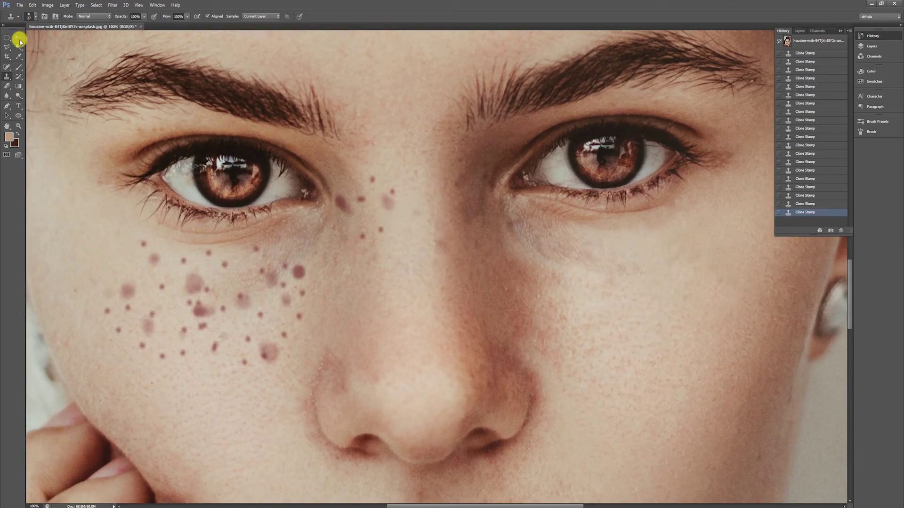
left_click(30, 17)
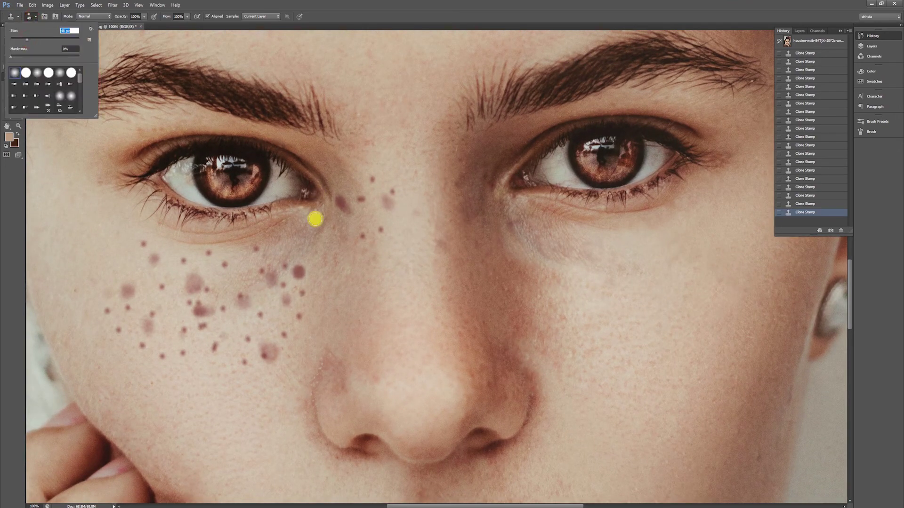
key("ctrl+minus")
key("ctrl+minus")
key("ctrl+minus")
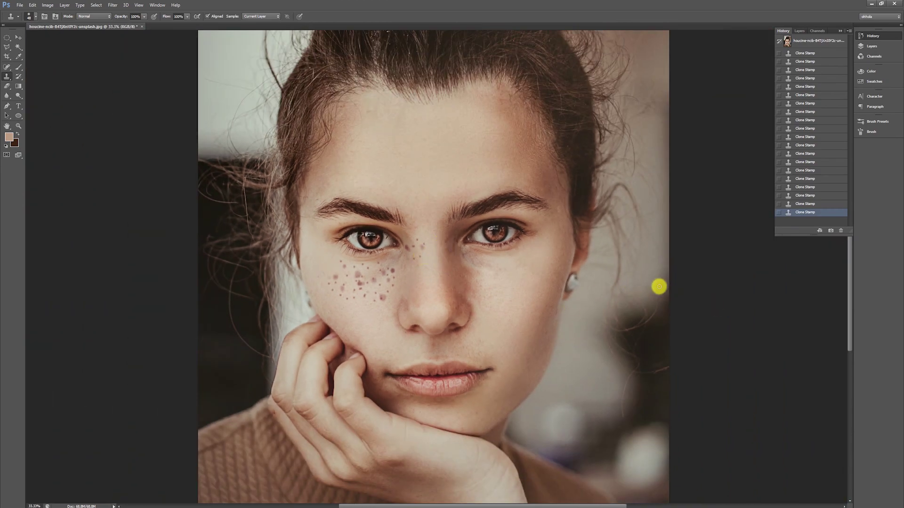
key("ctrl+plus")
left_click_drag(654, 306, 639, 215)
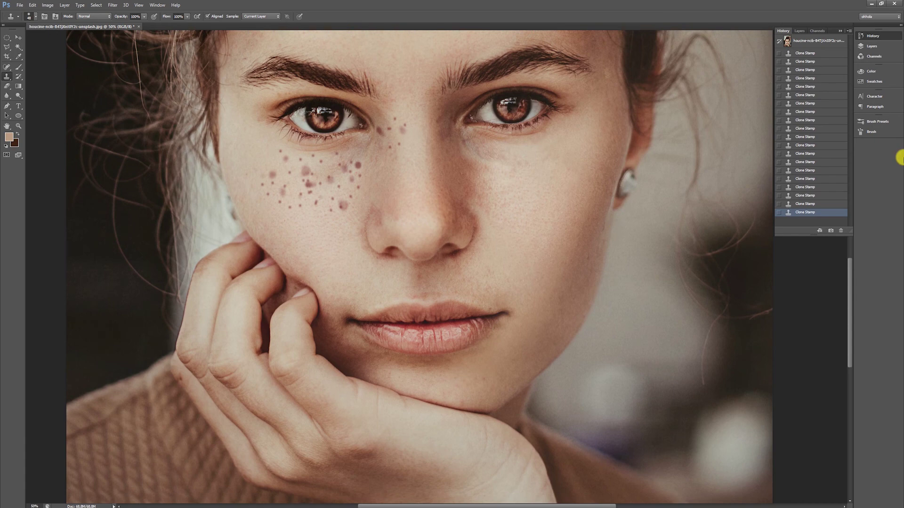
- Save the partly retouched portrait as a separate JPEG copy
left_click(872, 46)
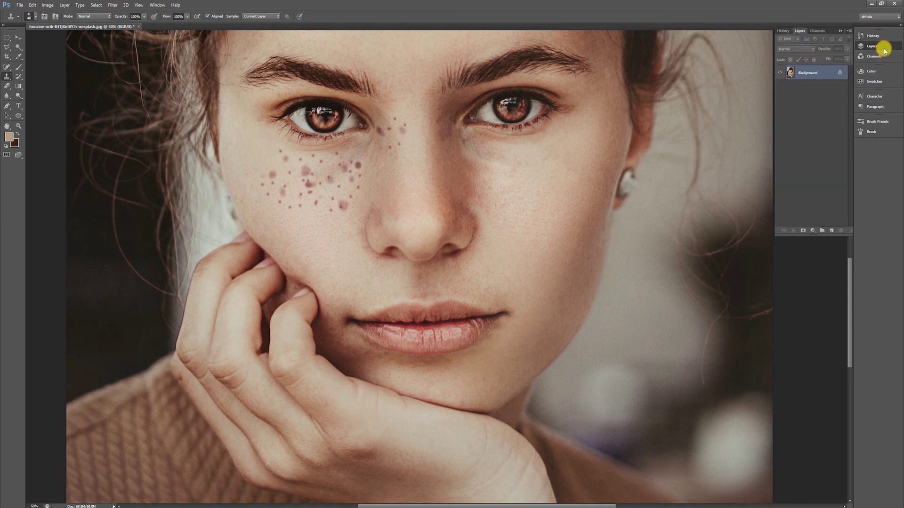
left_click(20, 5)
left_click(57, 92)
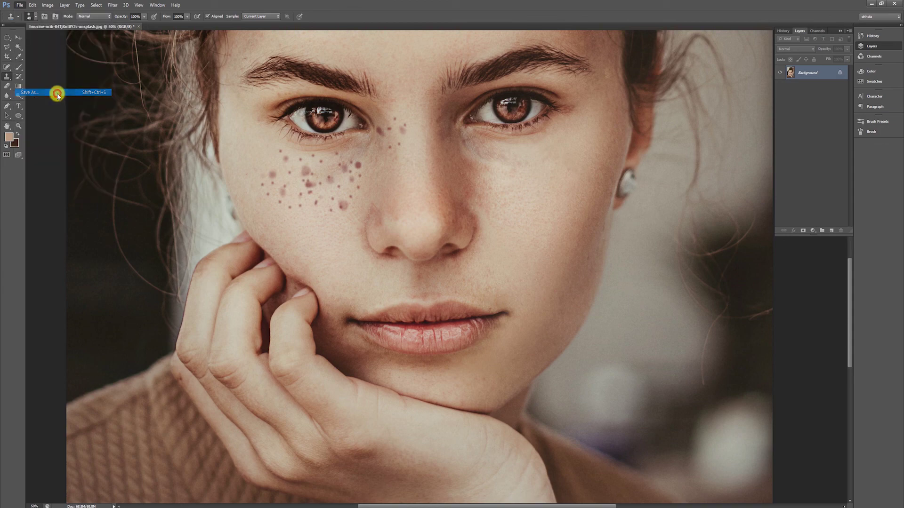
left_click(557, 162)
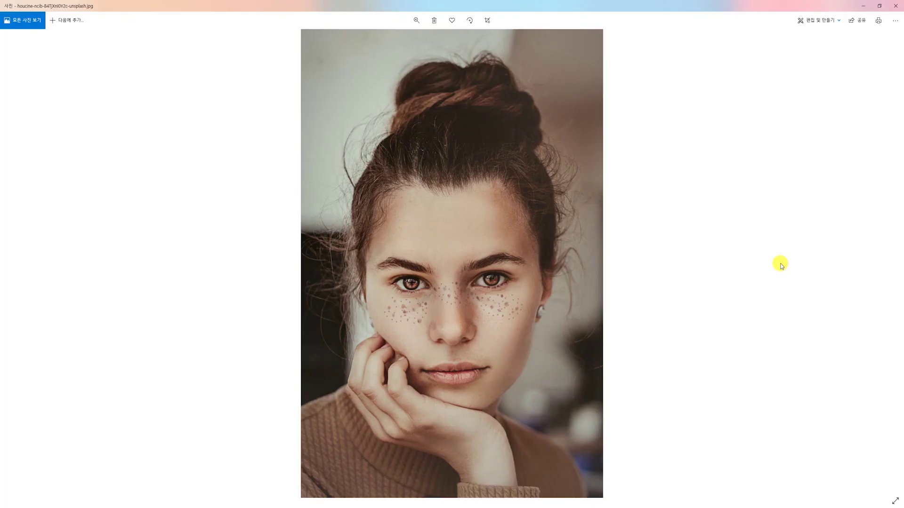
- Compare the original portrait with the retouched copy in the Windows Photos viewer
key("Right")
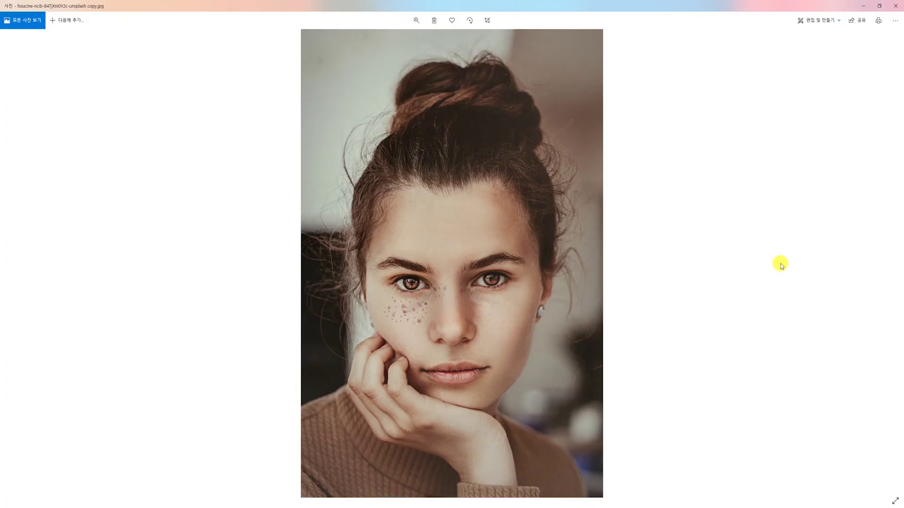
key("Left")
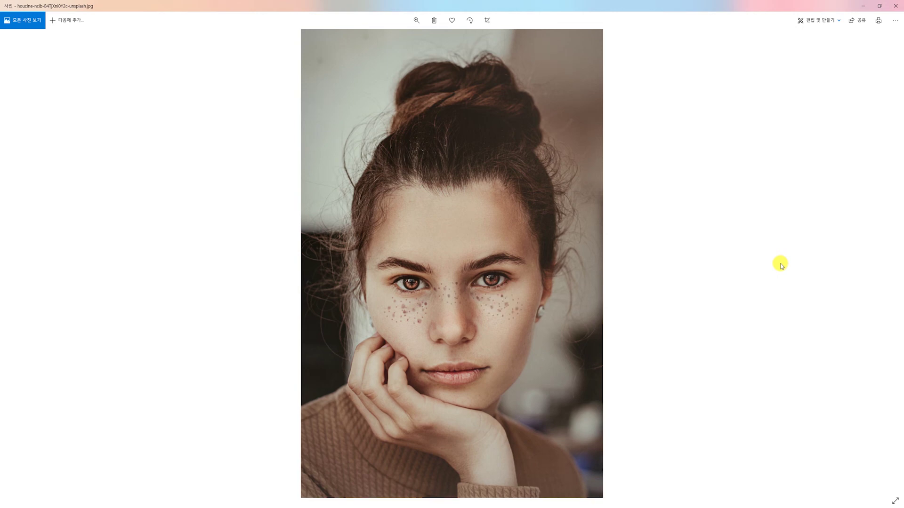
key("Right")
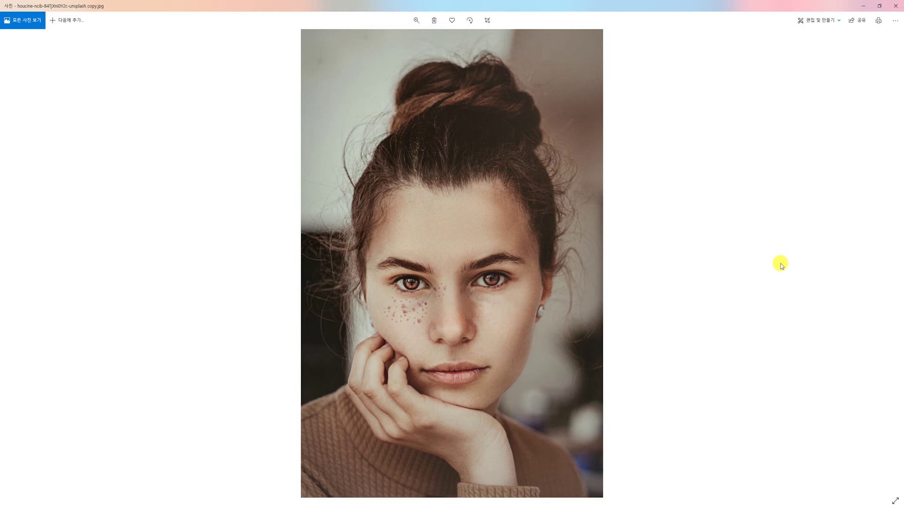